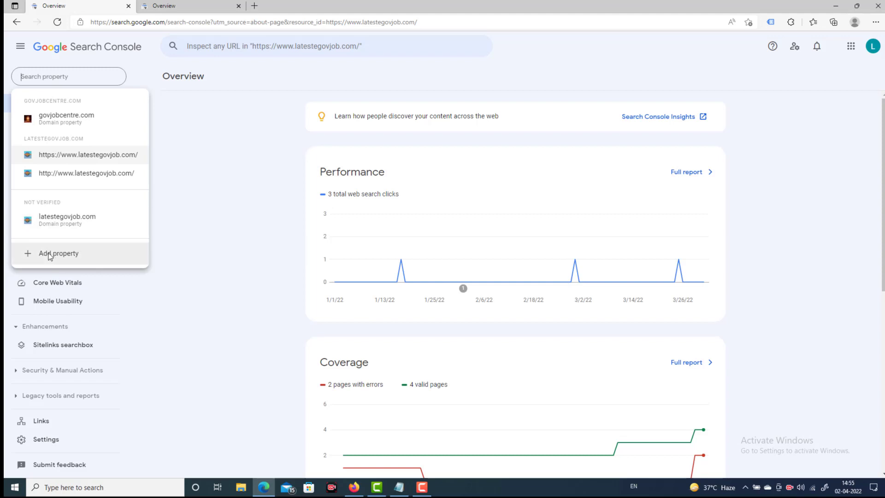
pyautogui.click(50, 255)
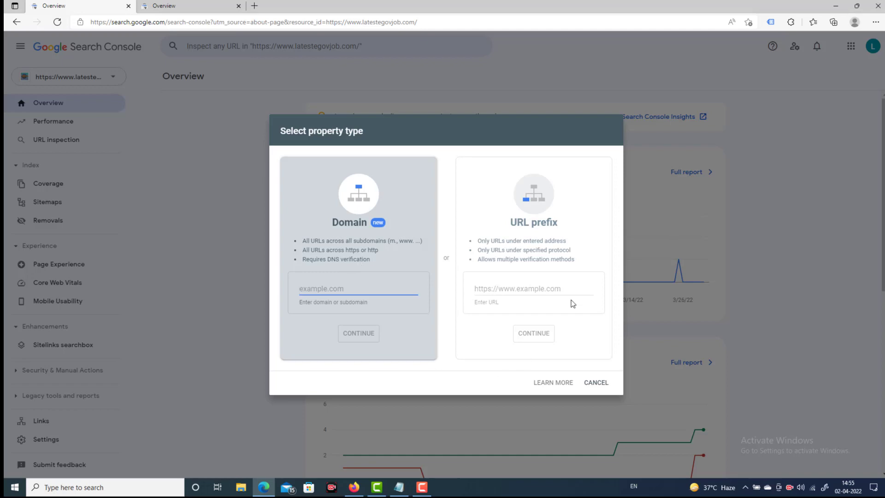
pyautogui.click(537, 228)
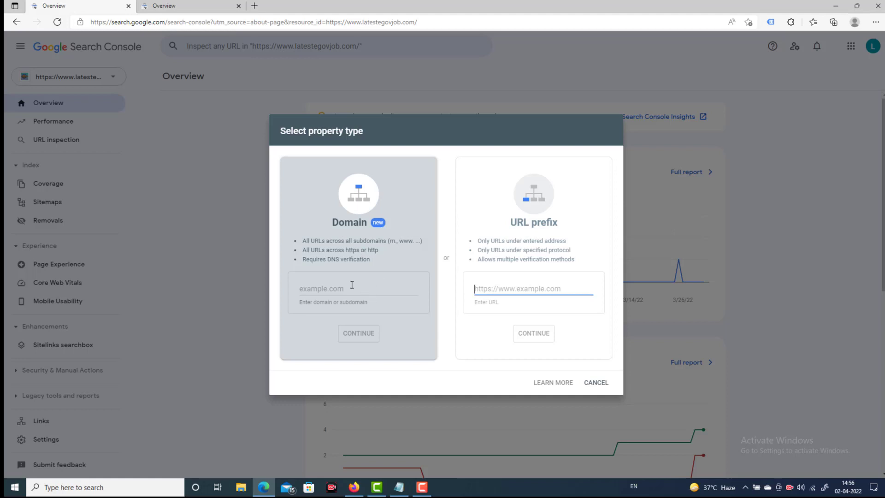
pyautogui.click(321, 288)
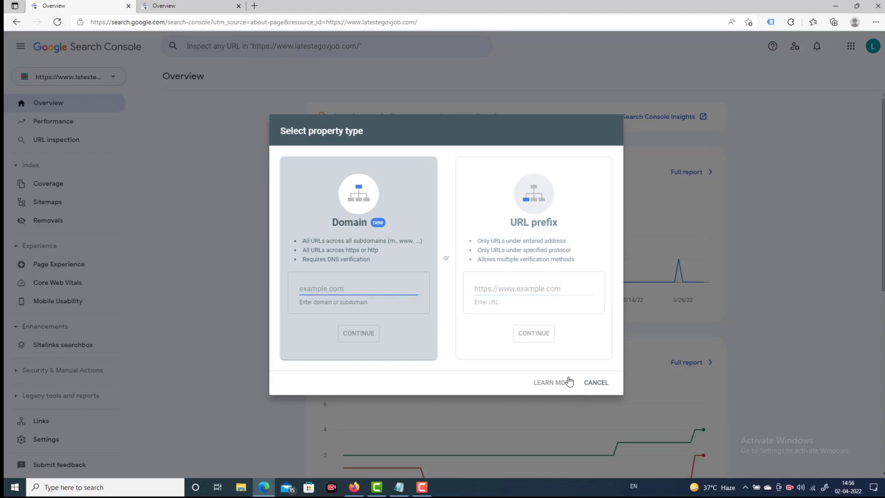
pyautogui.click(596, 384)
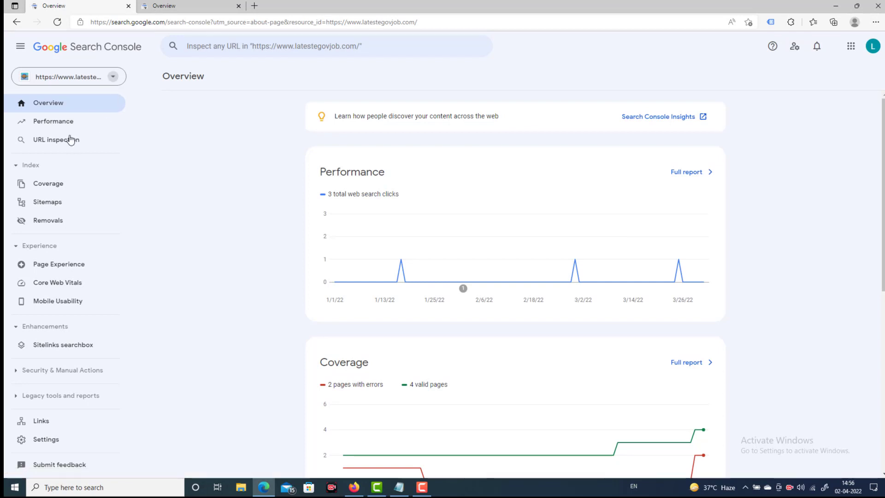
# Try to verify ownership of the unverified latestegovjob.com domain property with GoDaddy.com as the DNS provider.
pyautogui.click(69, 76)
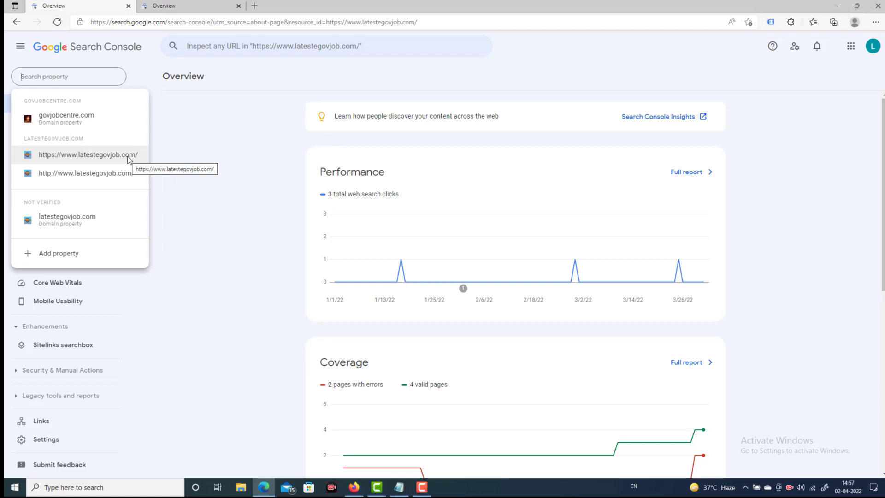
pyautogui.click(66, 223)
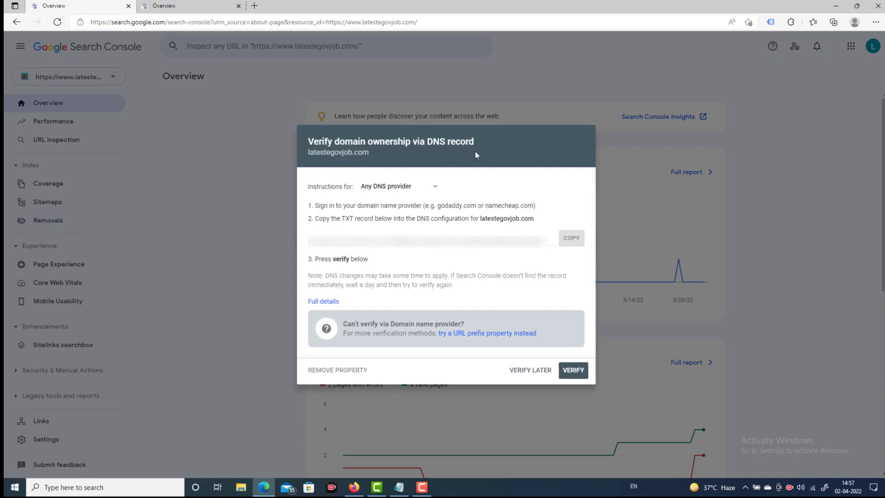
pyautogui.click(436, 190)
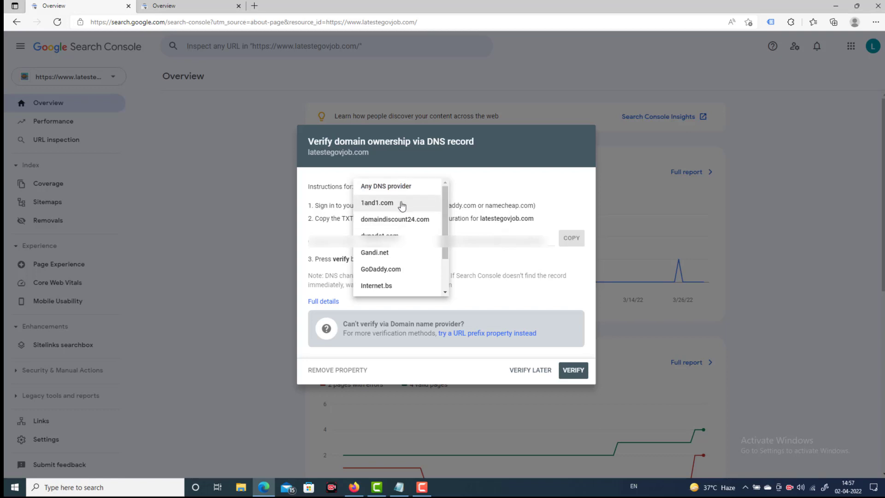
pyautogui.scroll(-1, 448, 270)
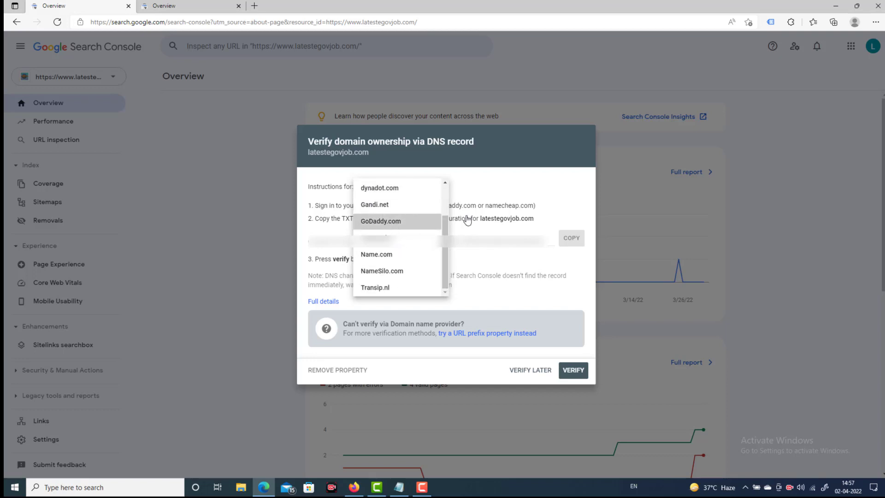
pyautogui.press('Return')
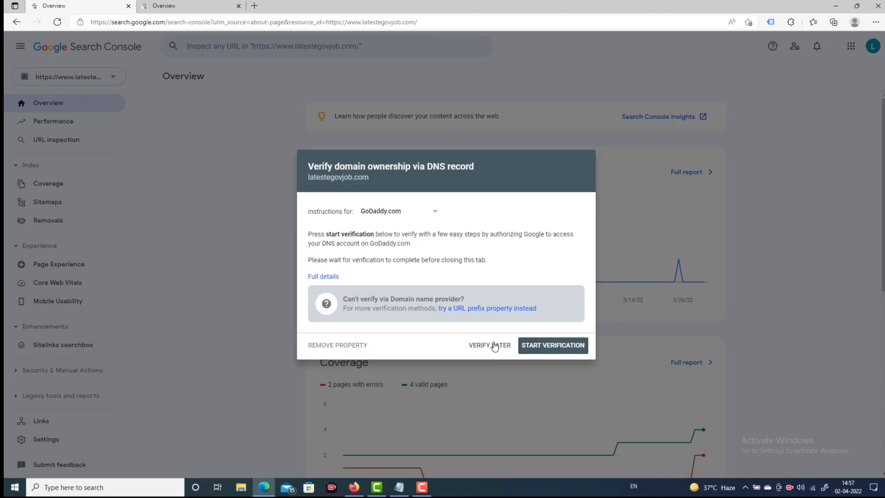
pyautogui.click(537, 350)
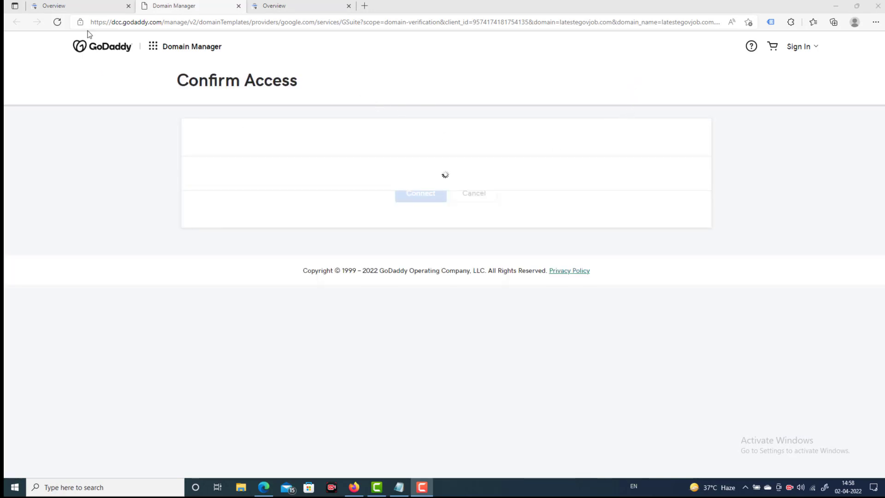
# Notify google.com from GoDaddy's Confirm Access page and postpone the domain verification in Search Console.
pyautogui.click(76, 7)
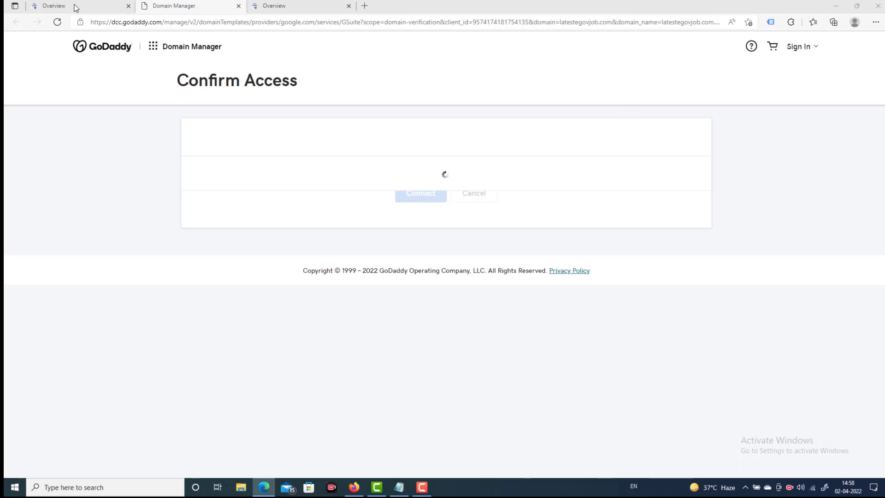
pyautogui.click(176, 5)
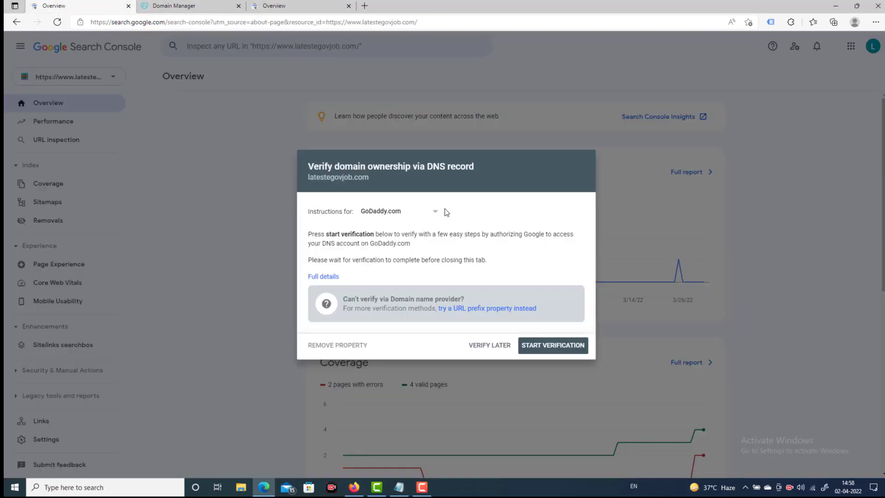
pyautogui.click(53, 5)
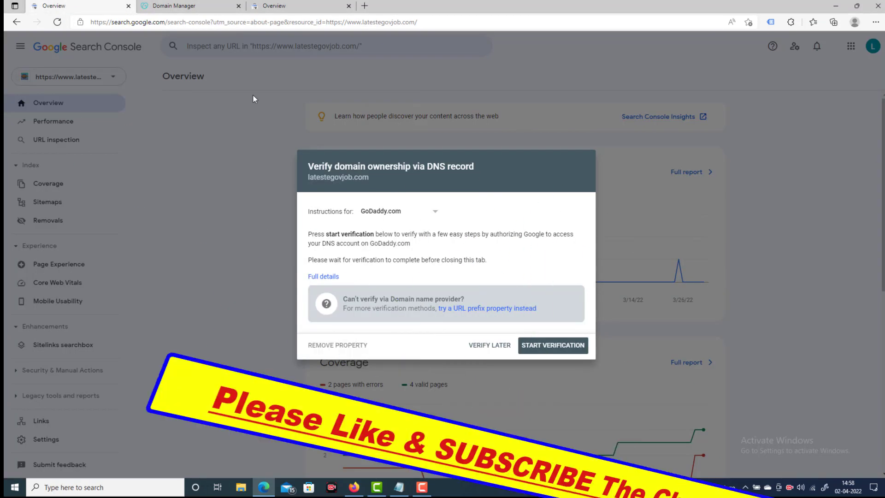
pyautogui.click(186, 6)
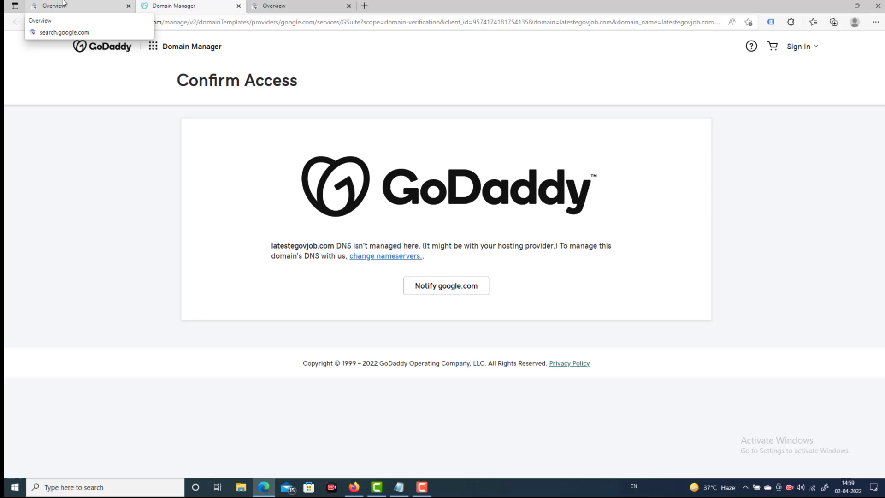
pyautogui.click(443, 290)
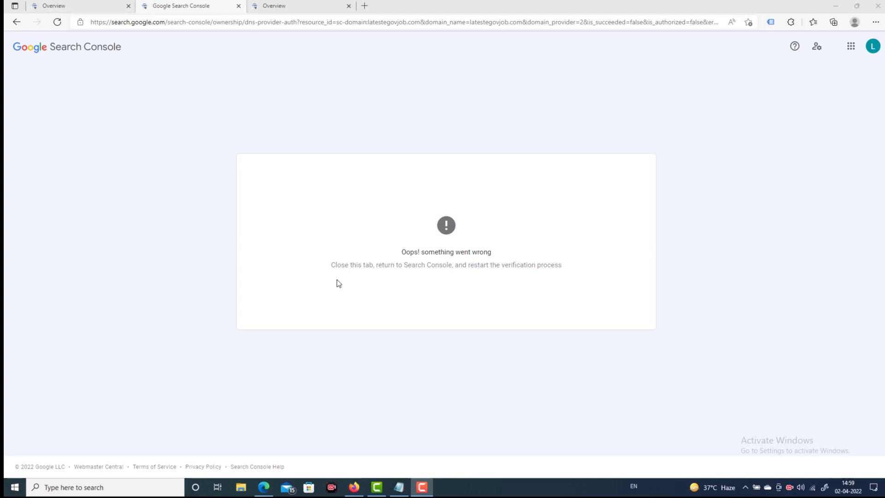
pyautogui.click(87, 6)
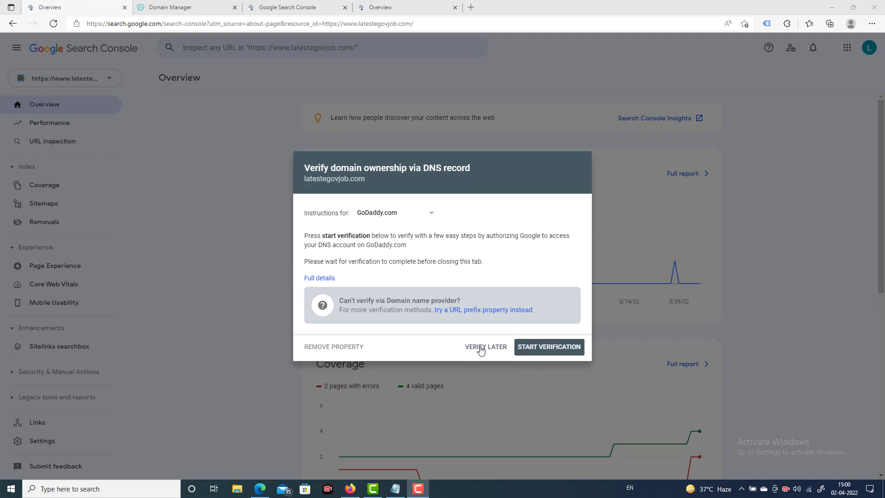
pyautogui.click(481, 348)
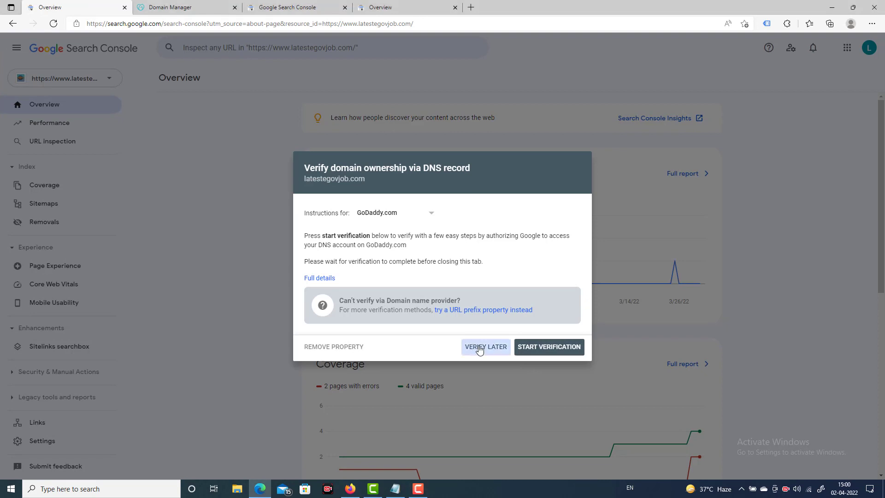
pyautogui.click(484, 347)
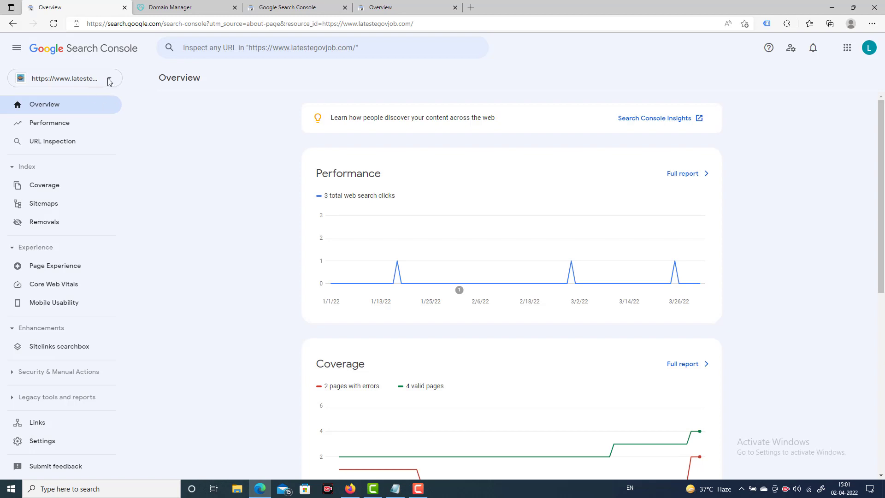
# Reopen verification of the unverified latestegovjob.com domain property, keep Any DNS provider, and copy its TXT record.
pyautogui.click(109, 81)
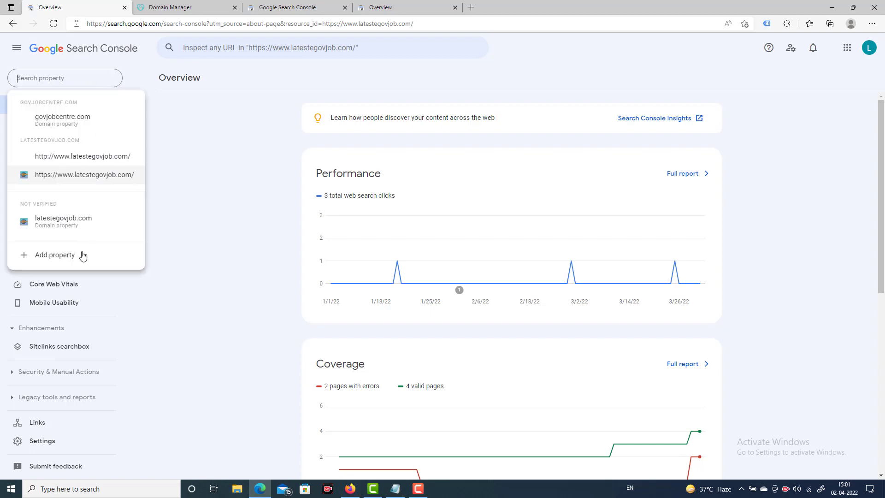
pyautogui.click(47, 222)
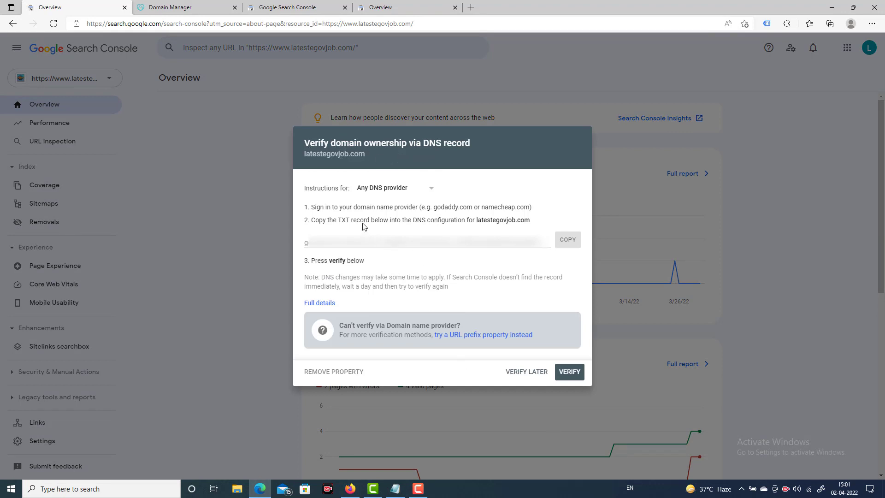
pyautogui.click(432, 193)
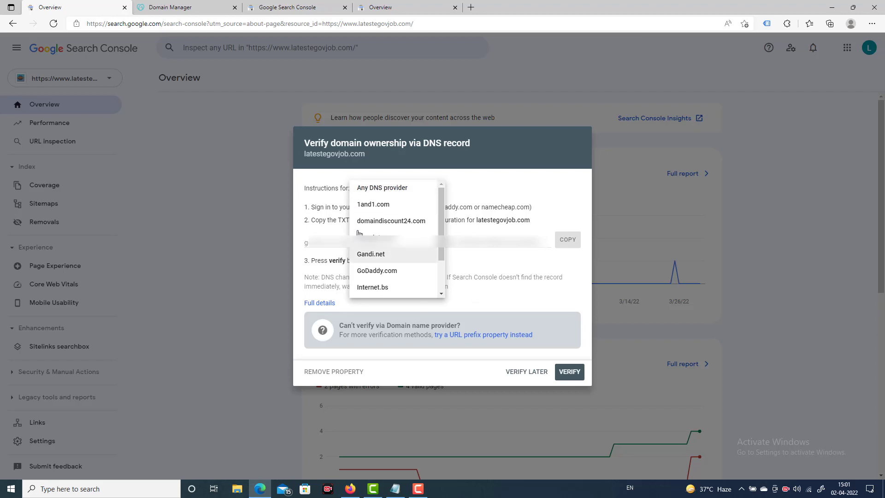
pyautogui.scroll(-1, 446, 276)
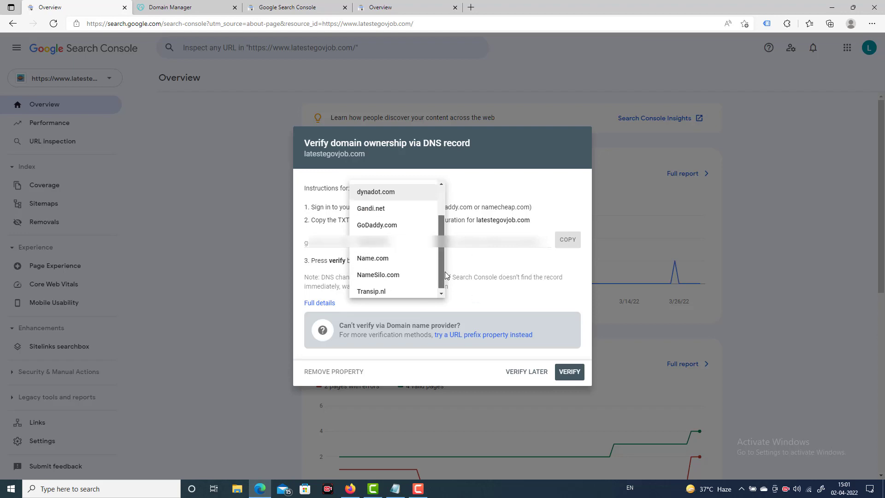
pyautogui.click(491, 189)
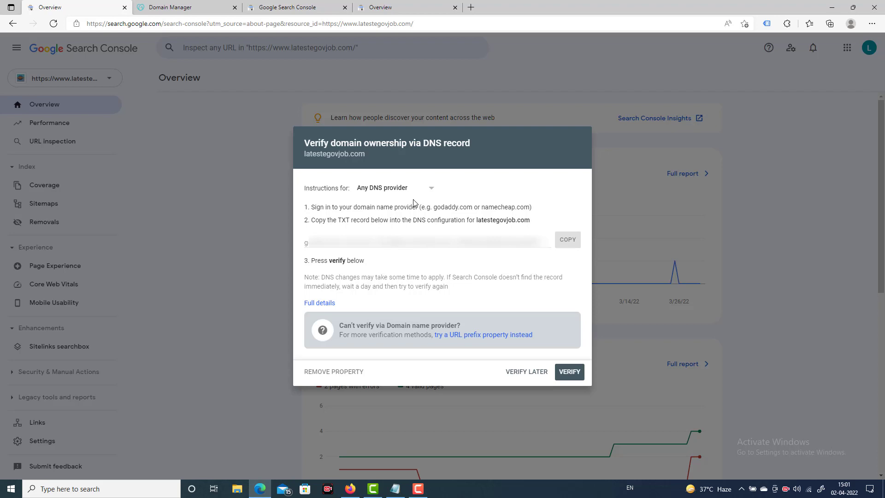
pyautogui.click(430, 190)
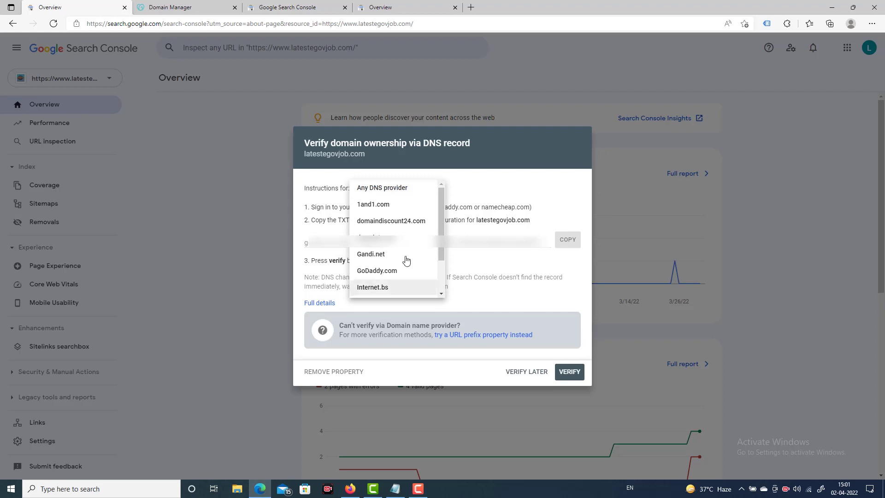
pyautogui.click(518, 186)
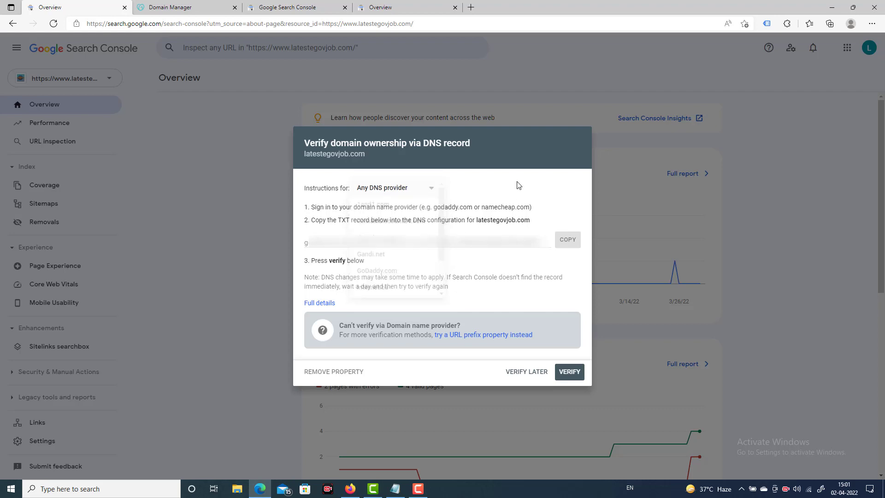
pyautogui.click(563, 244)
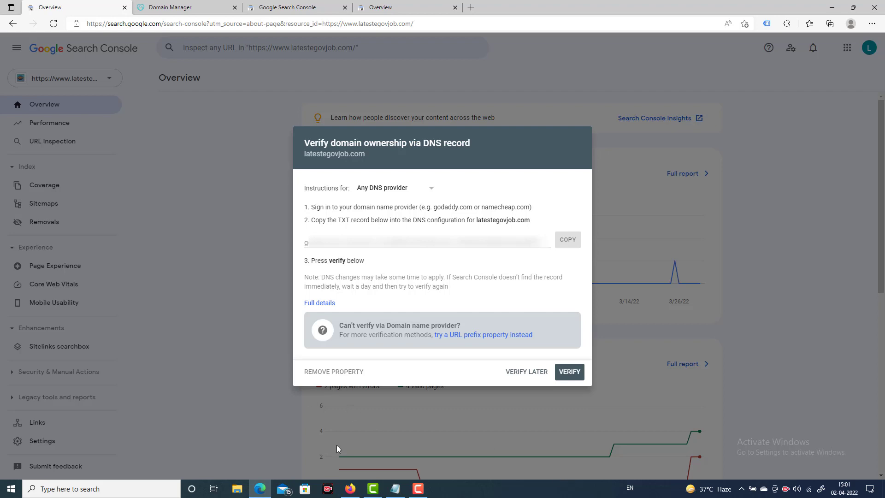
# Switch to Firefox and search the web for "hostinger" in a new tab.
pyautogui.moveTo(263, 494)
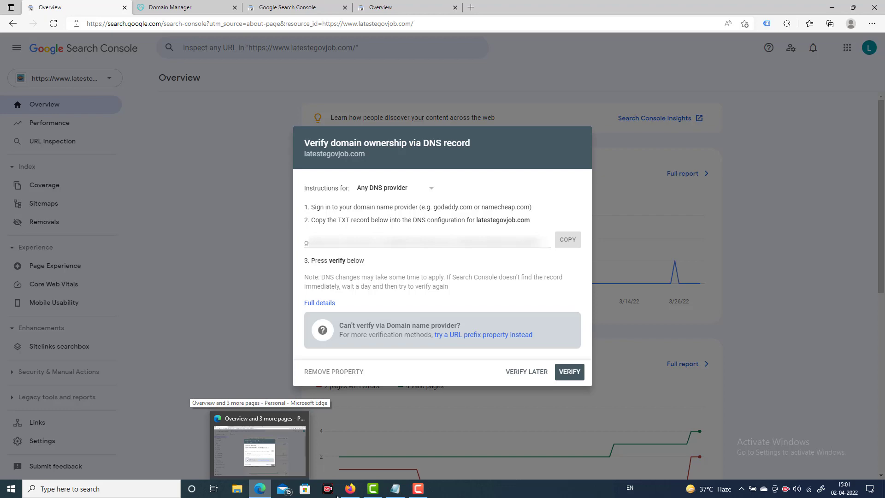
pyautogui.click(350, 490)
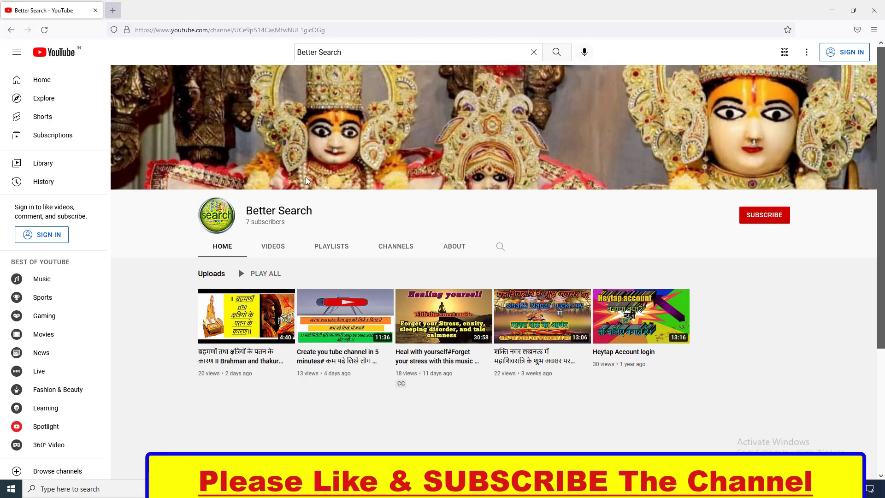
pyautogui.hotkey('ctrl', 't')
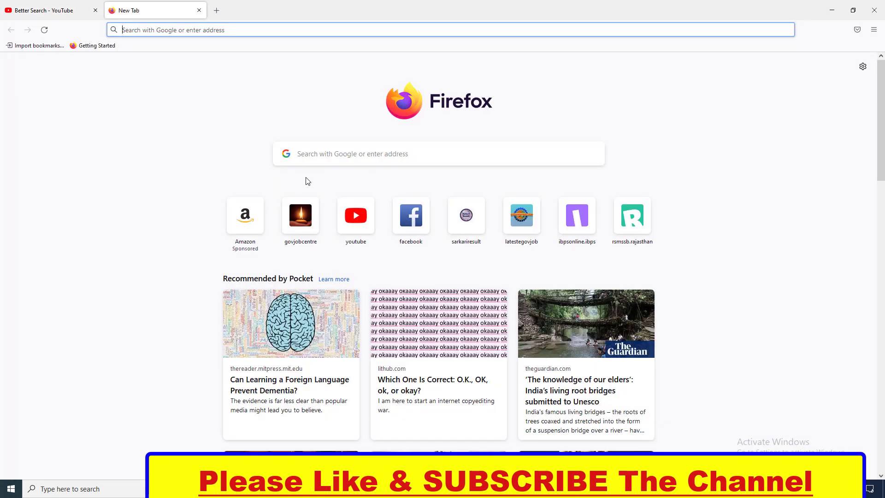
pyautogui.write('h')
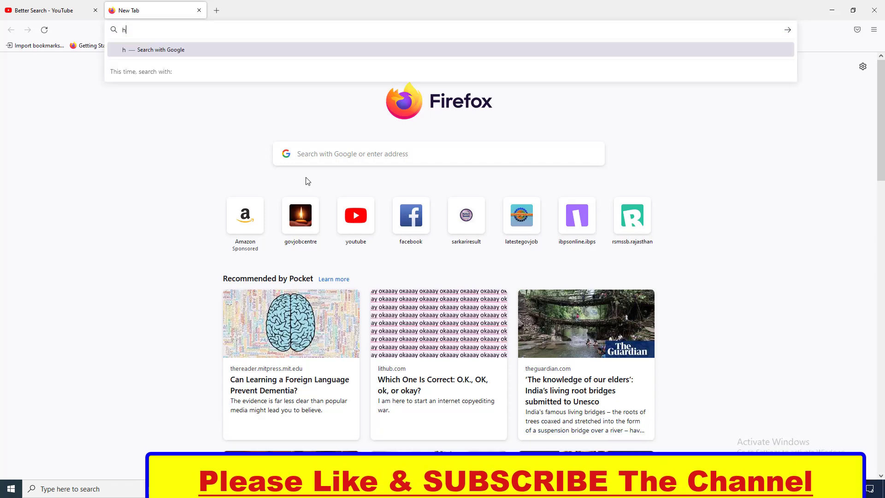
pyautogui.write('o')
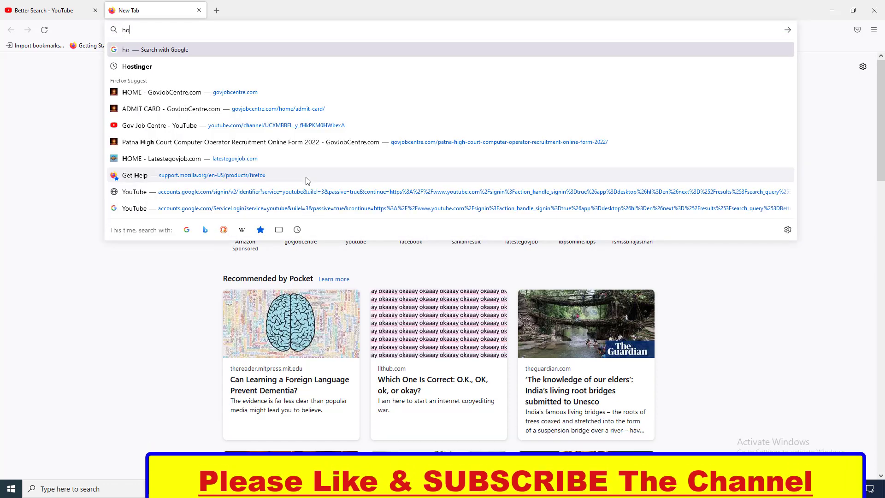
pyautogui.write('stinger')
pyautogui.press('Return')
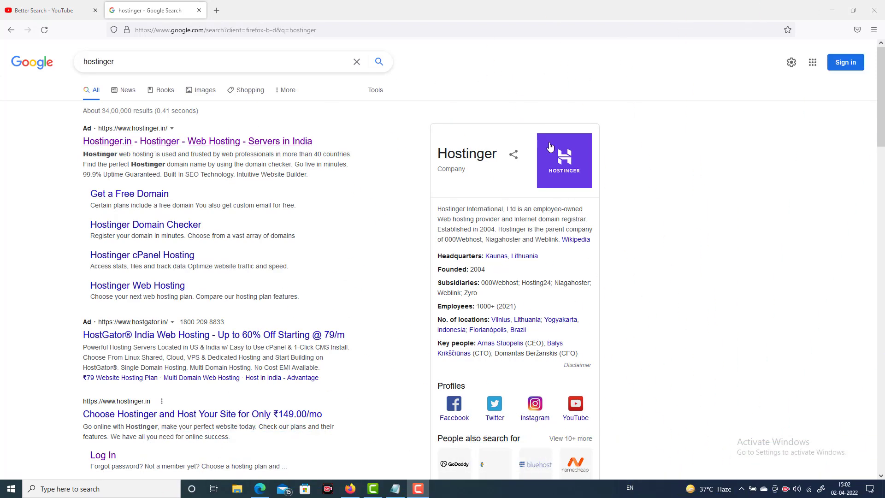
# Open the Hostinger.in website from the search results and go to the e-mail field of its login form.
pyautogui.click(105, 143)
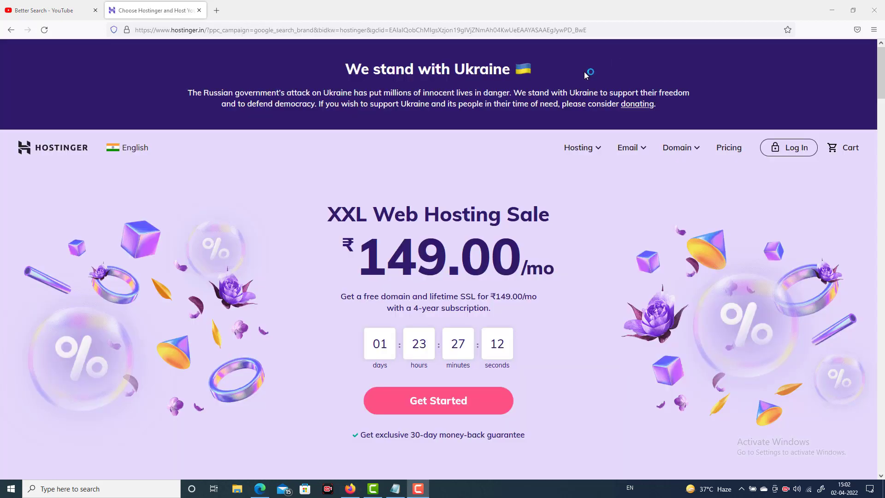
pyautogui.click(792, 155)
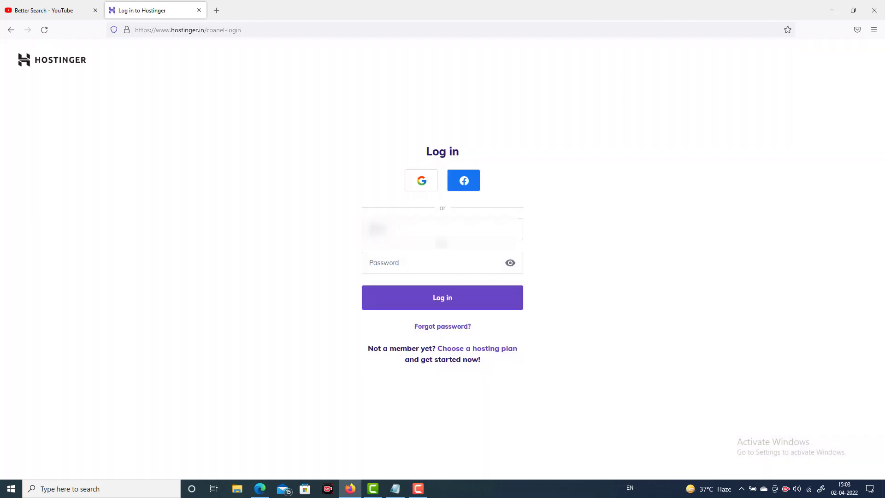
pyautogui.click(441, 233)
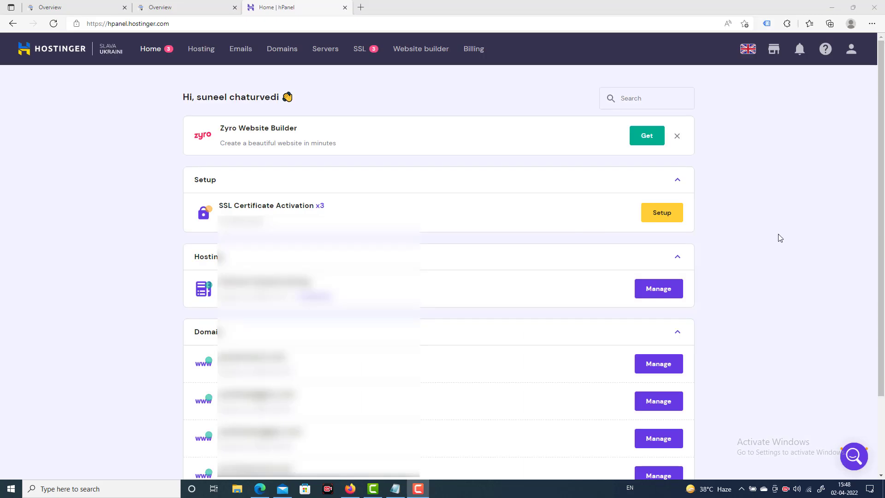
# Open the hosting management page of the latestegovjob.com website from the Hostinger hosting list.
pyautogui.scroll(-2, 381, 337)
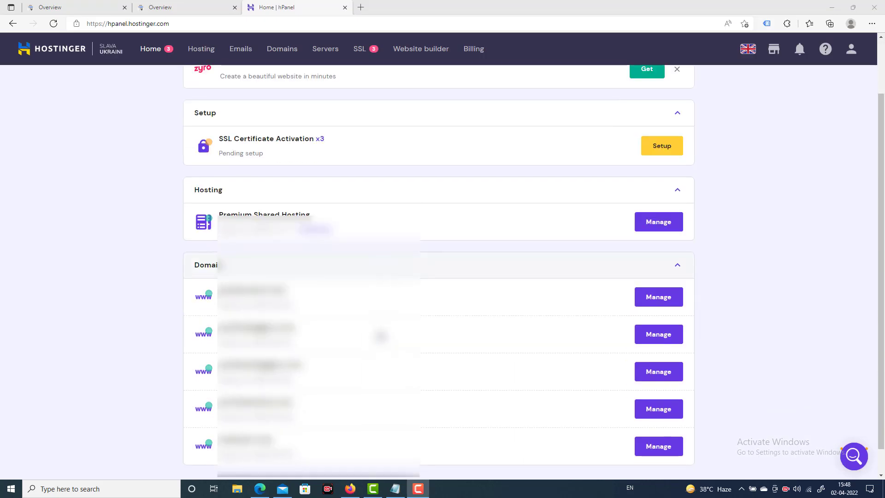
pyautogui.scroll(-1, 381, 337)
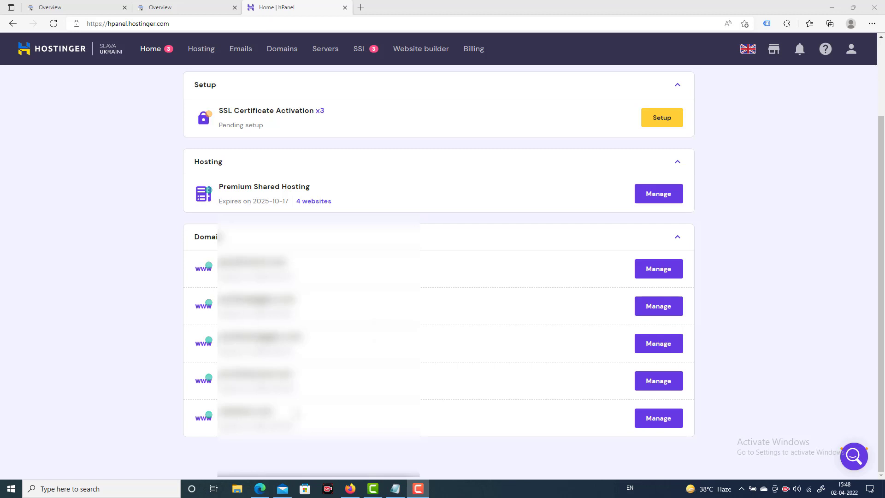
pyautogui.scroll(2, 330, 328)
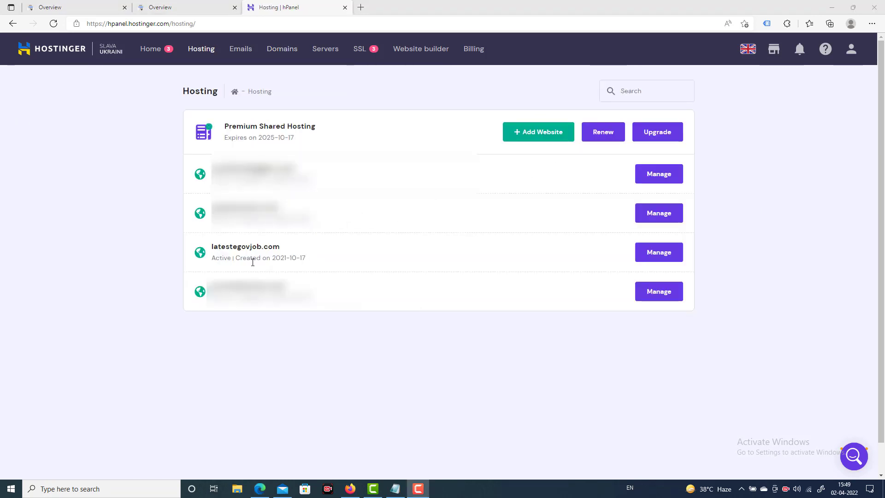
pyautogui.click(663, 257)
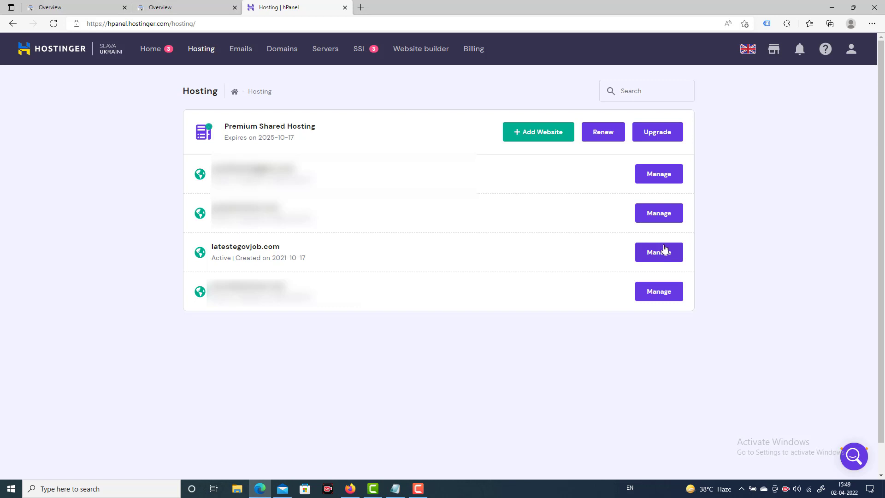
pyautogui.click(667, 248)
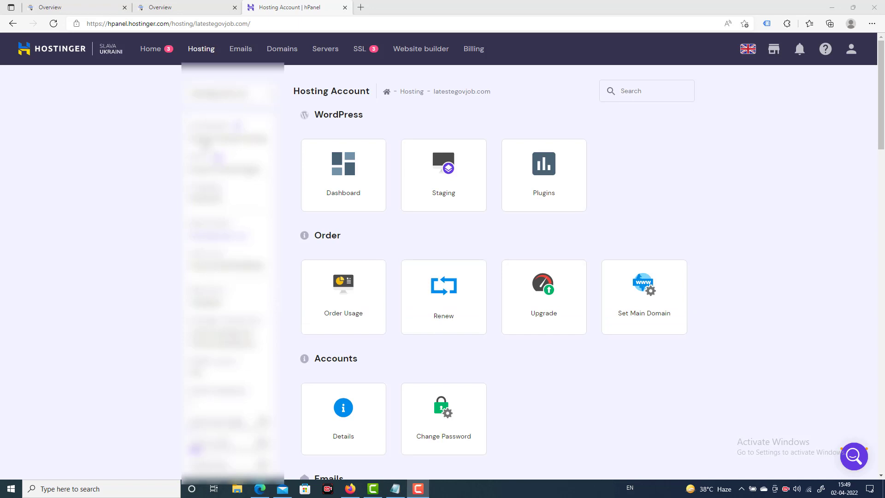
# Find the Advanced tools of the latestegovjob.com hosting account and open its DNS Zone Editor.
pyautogui.scroll(-7, 388, 284)
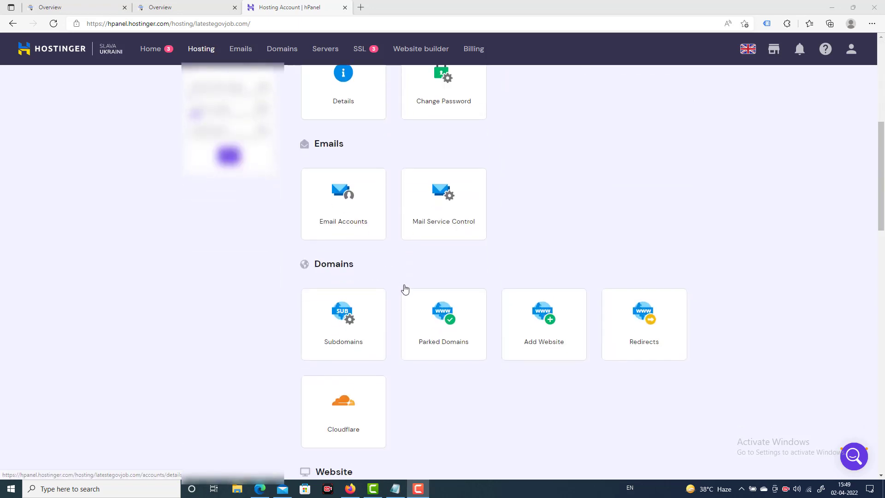
pyautogui.scroll(-4, 415, 290)
pyautogui.scroll(-3, 428, 289)
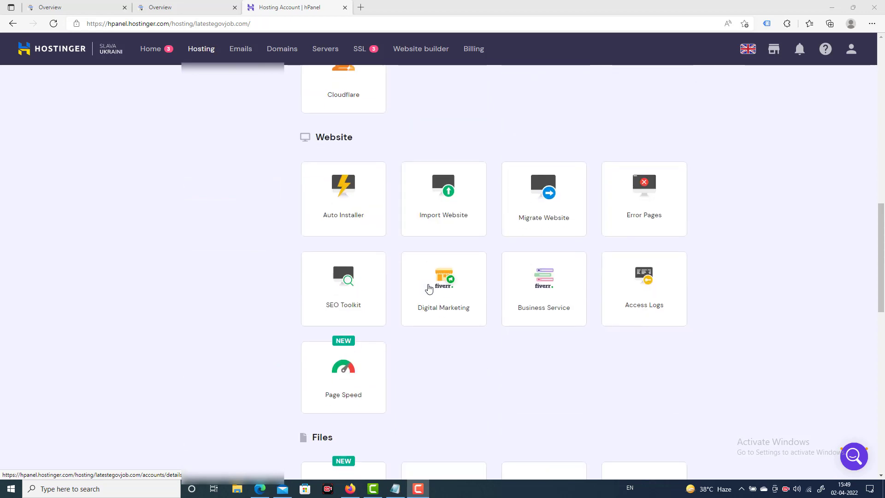
pyautogui.scroll(-2, 428, 289)
pyautogui.scroll(-2, 428, 288)
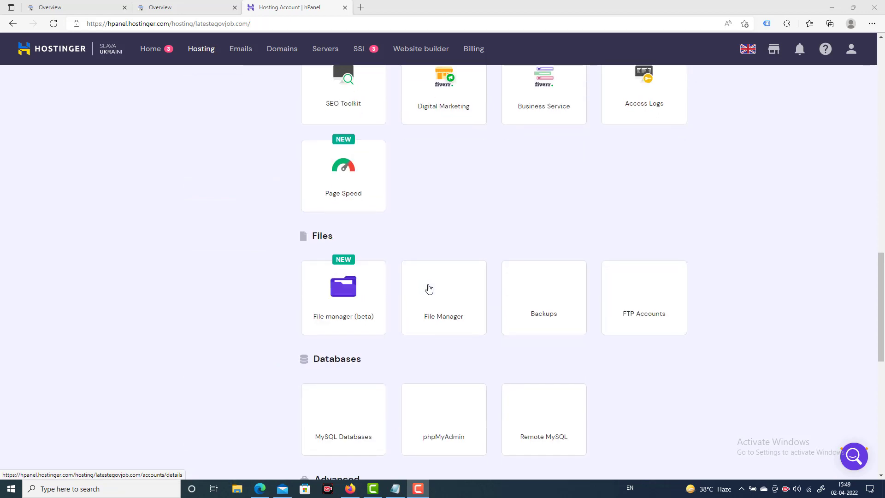
pyautogui.scroll(3, 555, 224)
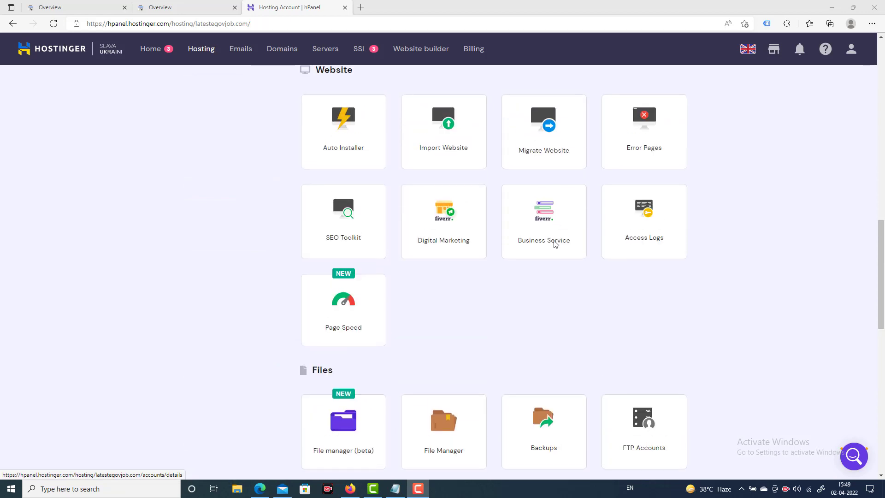
pyautogui.scroll(-5, 556, 246)
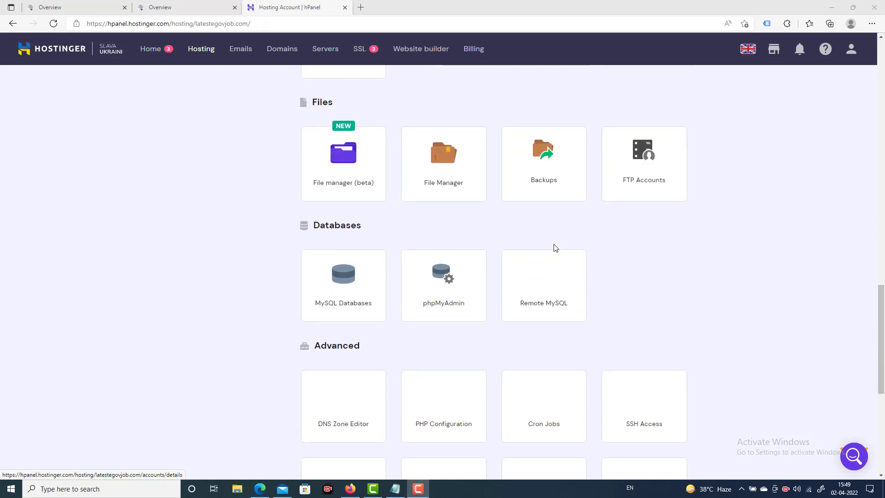
pyautogui.scroll(-3, 555, 249)
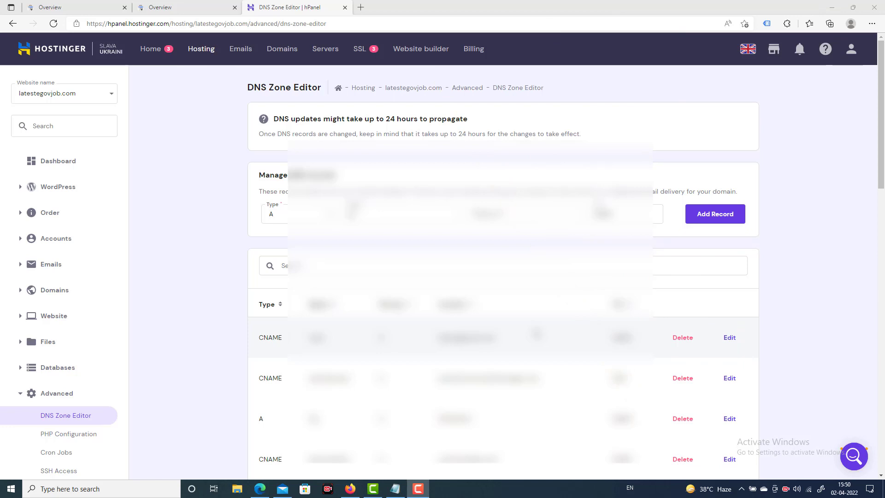
# Examine the domain's DNS records for the existing TXT entry.
pyautogui.scroll(-1, 470, 324)
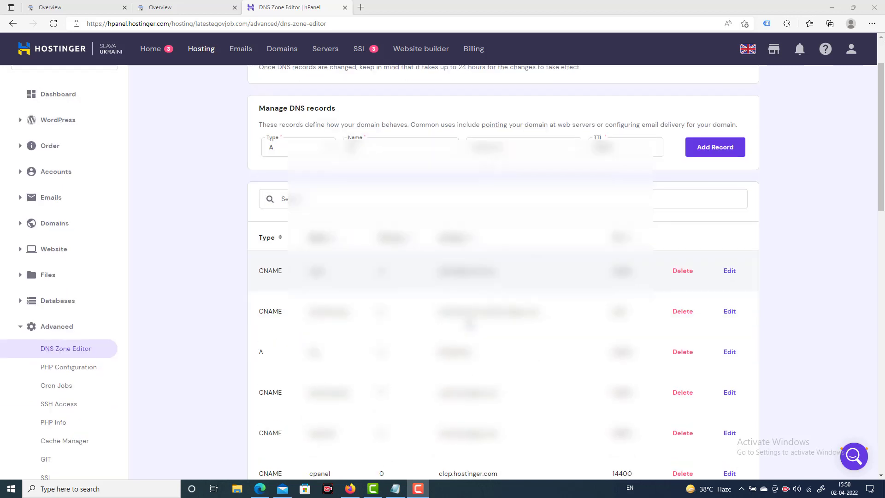
pyautogui.scroll(-10, 419, 247)
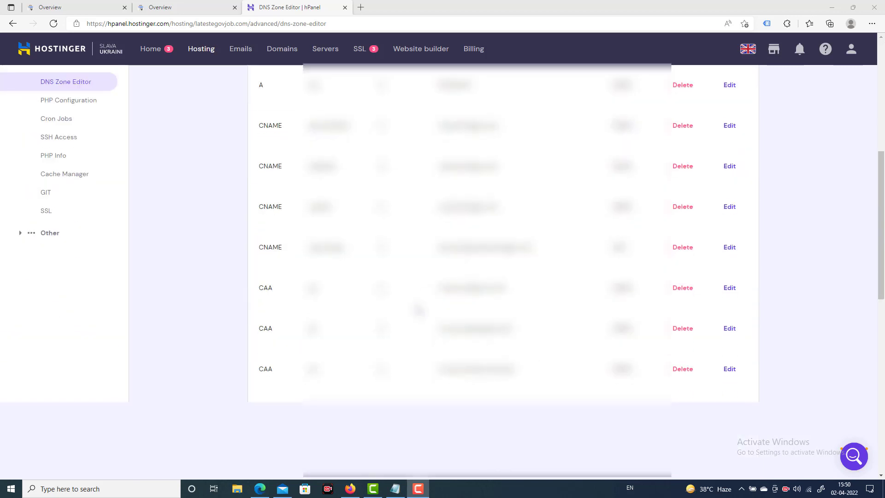
pyautogui.scroll(5, 302, 248)
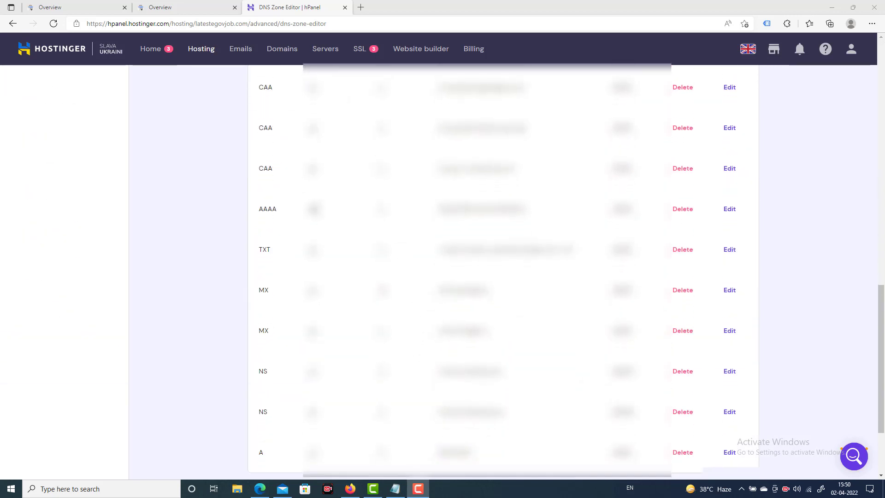
pyautogui.scroll(3, 302, 247)
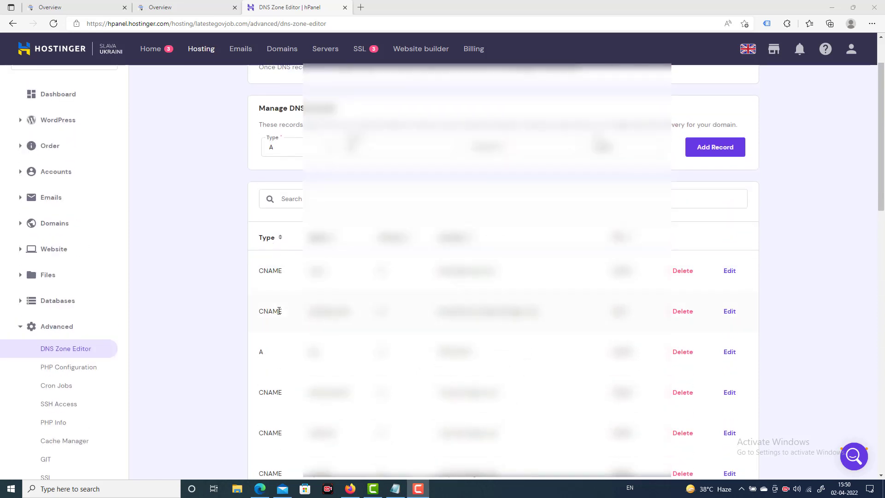
pyautogui.scroll(-5, 276, 297)
pyautogui.scroll(-6, 277, 354)
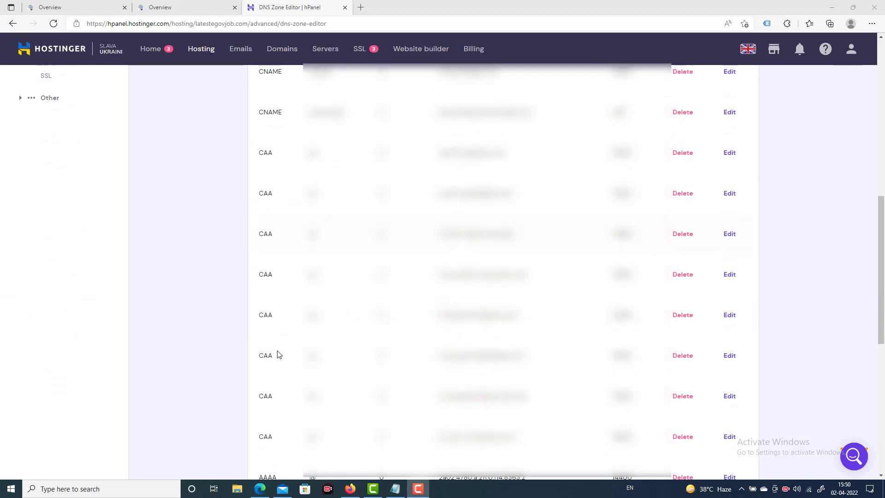
pyautogui.scroll(-3, 277, 347)
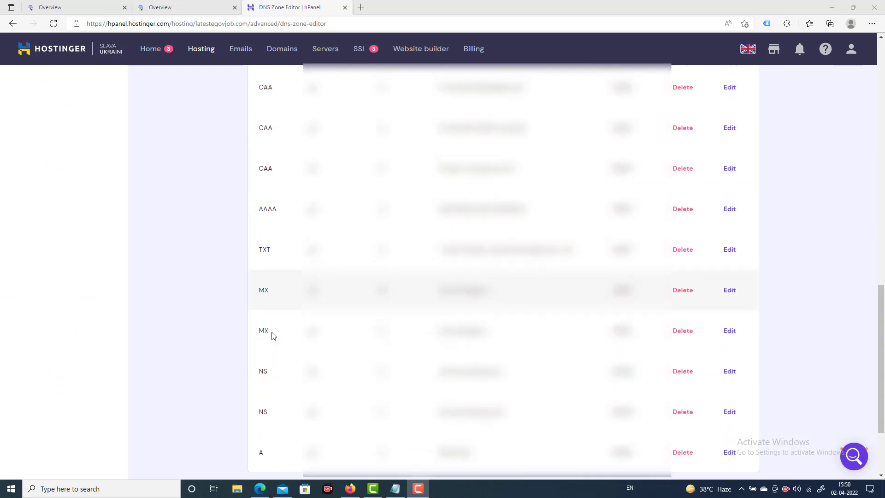
pyautogui.scroll(1, 273, 336)
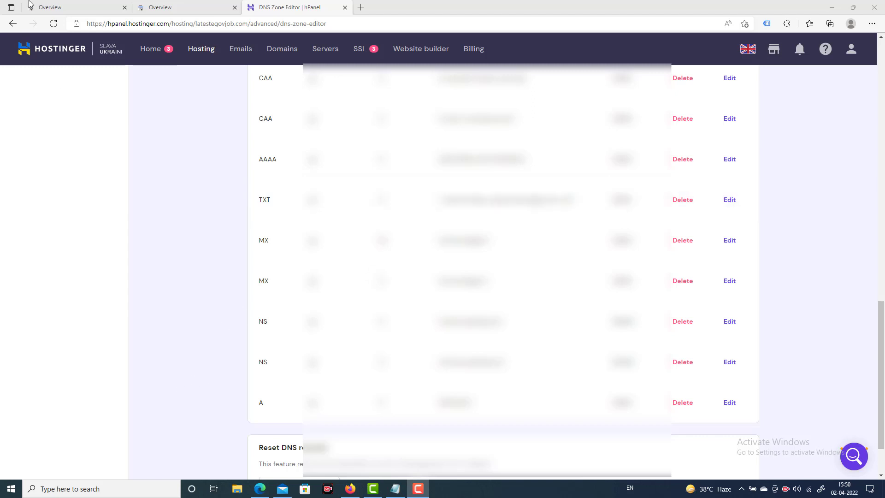
# Return to Google Search Console and reopen DNS ownership verification for the latestegovjob.com domain property.
pyautogui.click(45, 8)
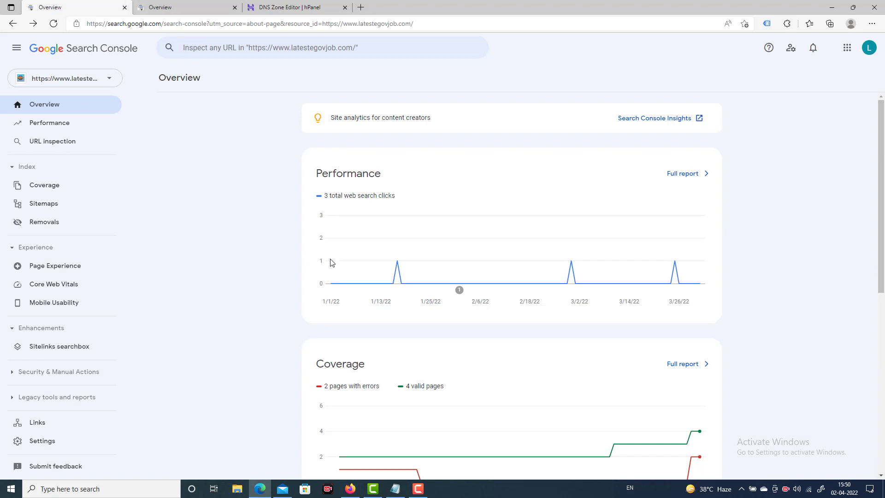
pyautogui.click(166, 3)
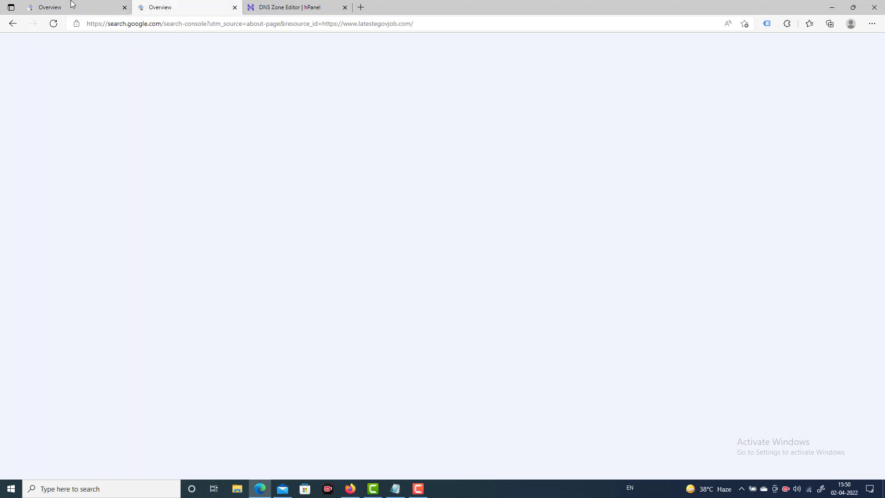
pyautogui.click(63, 4)
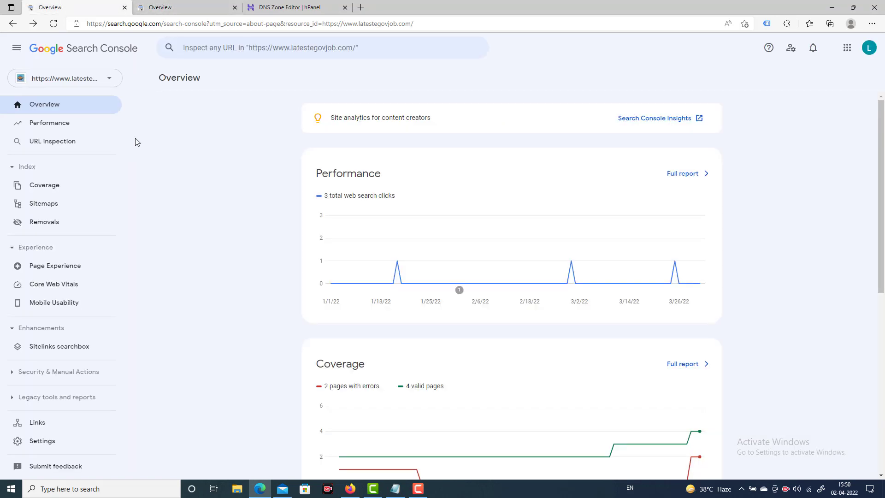
pyautogui.click(113, 84)
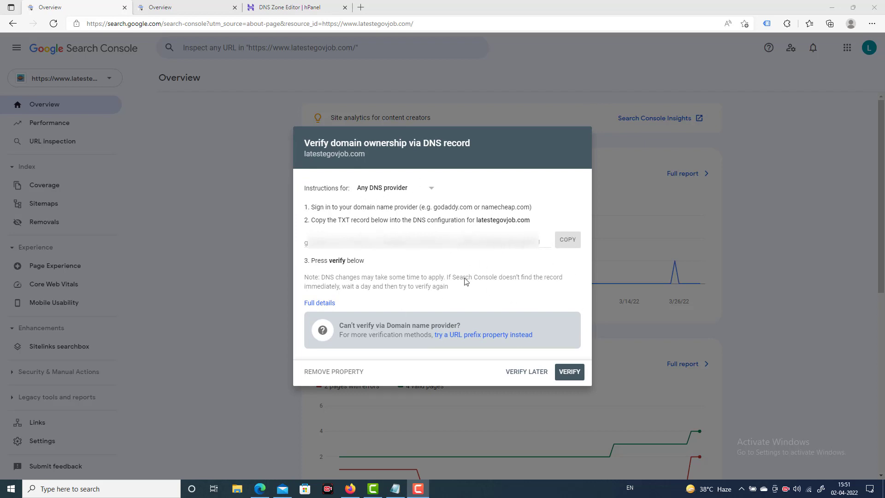
# Copy the TXT verification record for latestegovjob.com and try to verify the domain ownership.
pyautogui.click(571, 241)
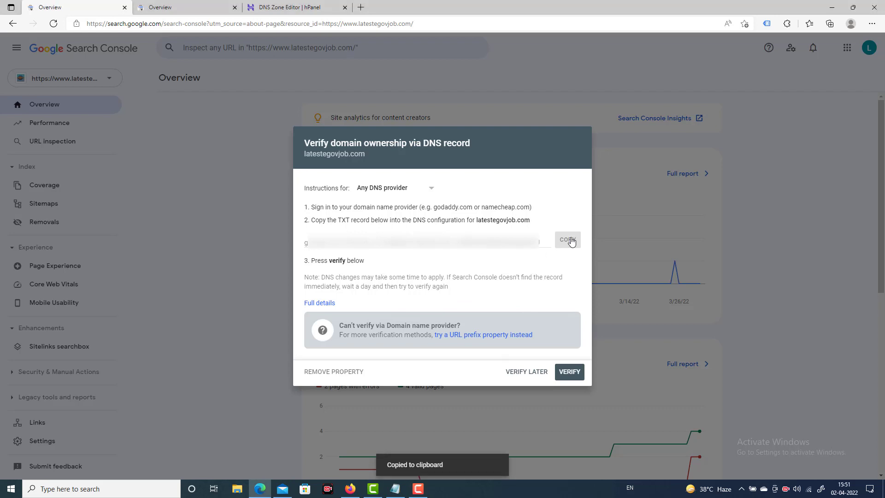
pyautogui.moveTo(376, 493)
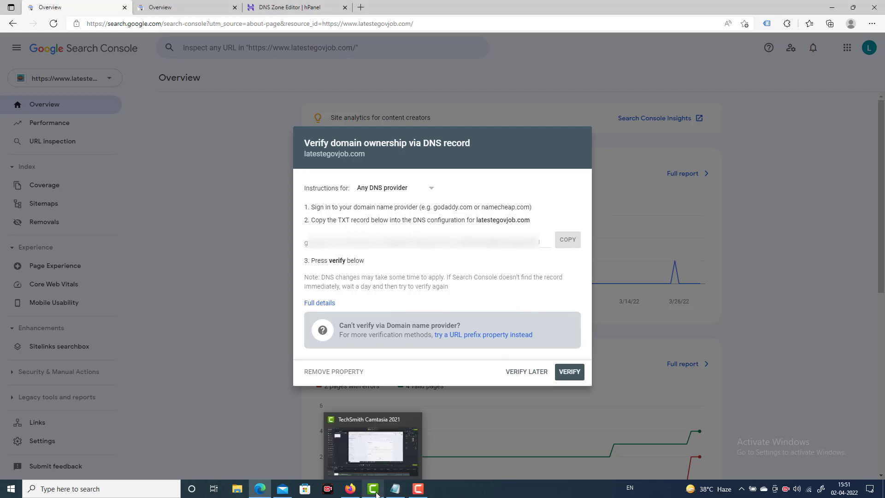
pyautogui.click(570, 373)
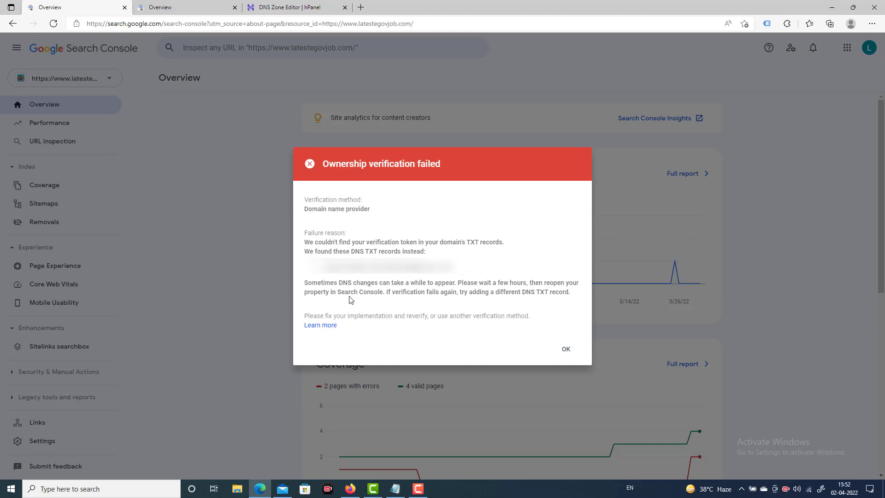
pyautogui.click(567, 350)
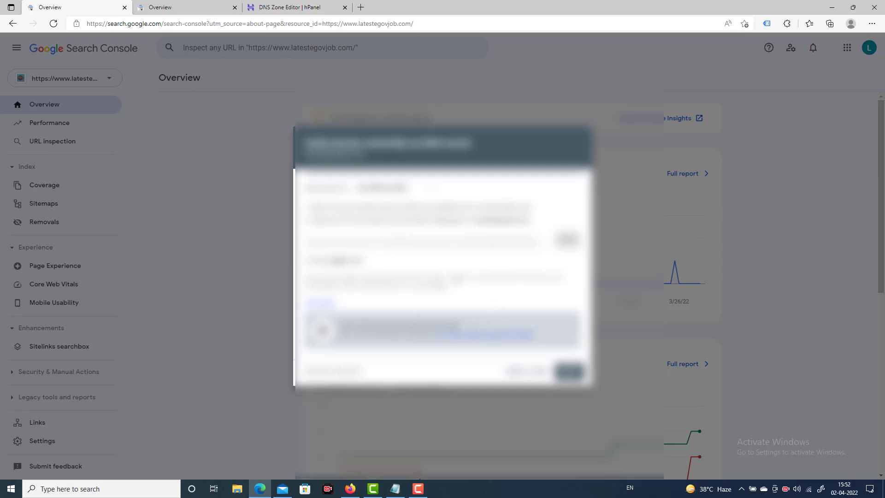
# Switch to Hostinger's DNS Zone Editor in Firefox and update the existing TXT record, pasting the copied verification token as its TXT value.
pyautogui.click(348, 490)
pyautogui.scroll(-7, 442, 276)
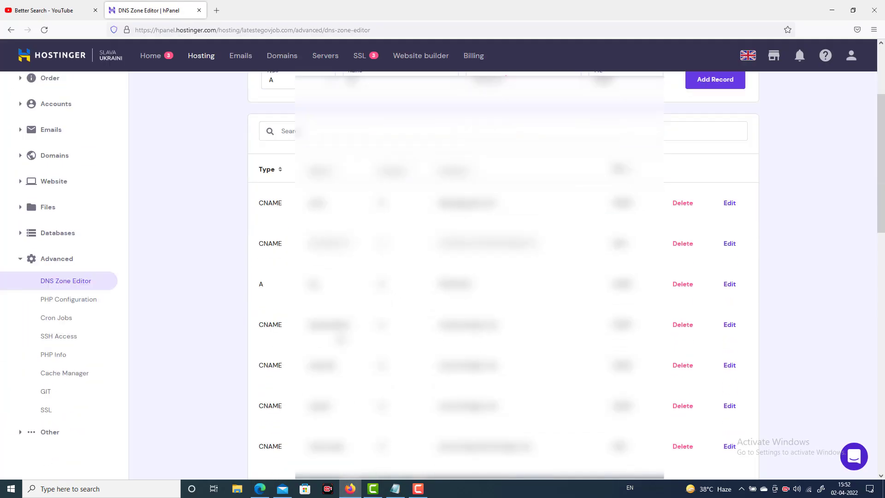
pyautogui.scroll(-5, 442, 276)
pyautogui.scroll(-4, 340, 339)
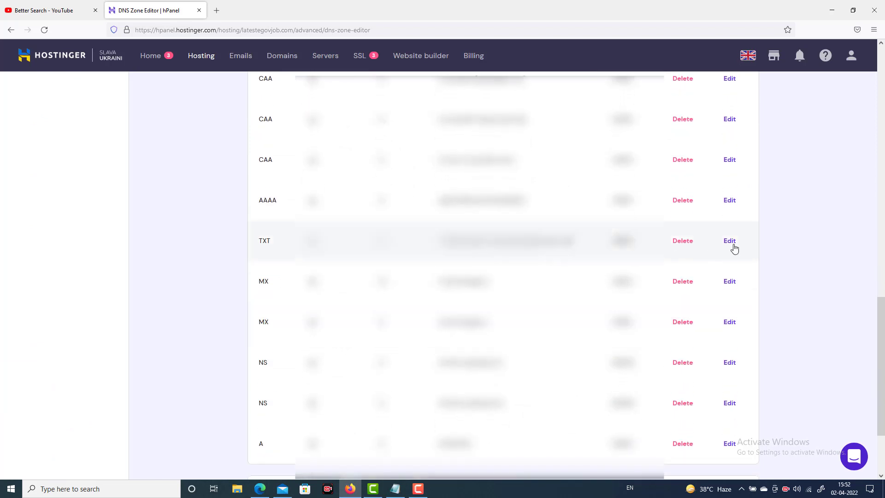
pyautogui.click(732, 241)
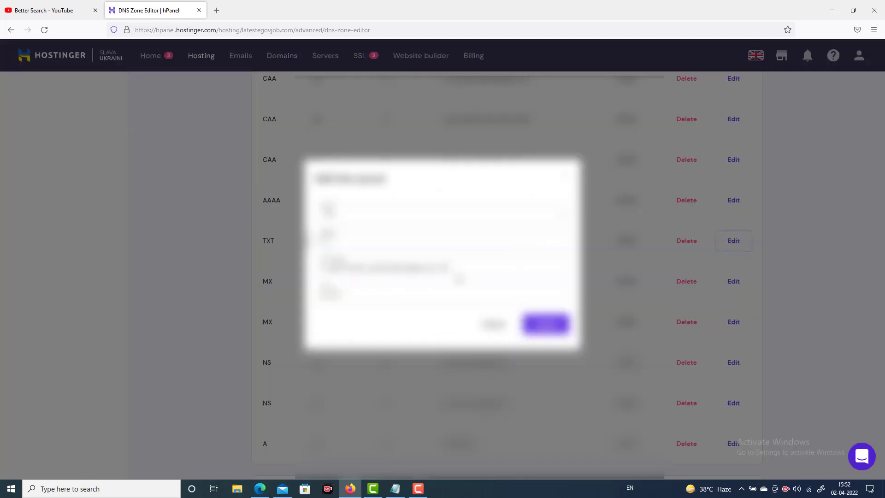
pyautogui.click(340, 271)
pyautogui.moveTo(451, 269); pyautogui.dragTo(316, 269)
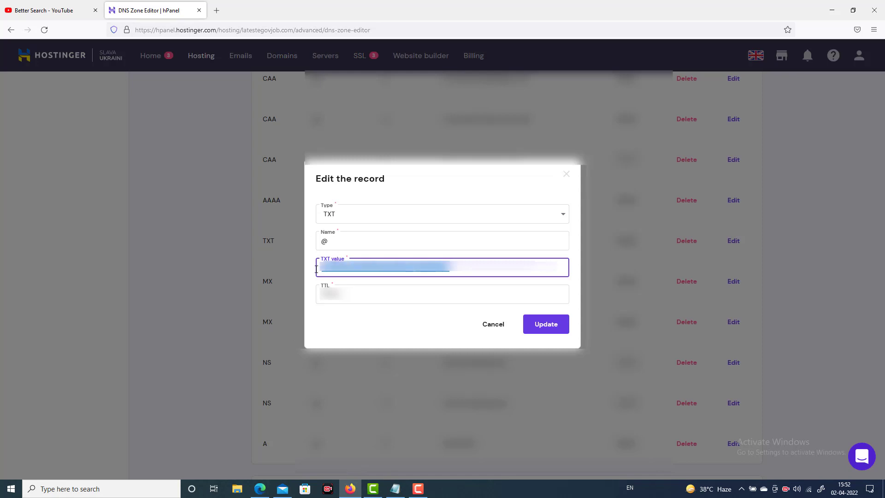
pyautogui.hotkey('ctrl', 'v')
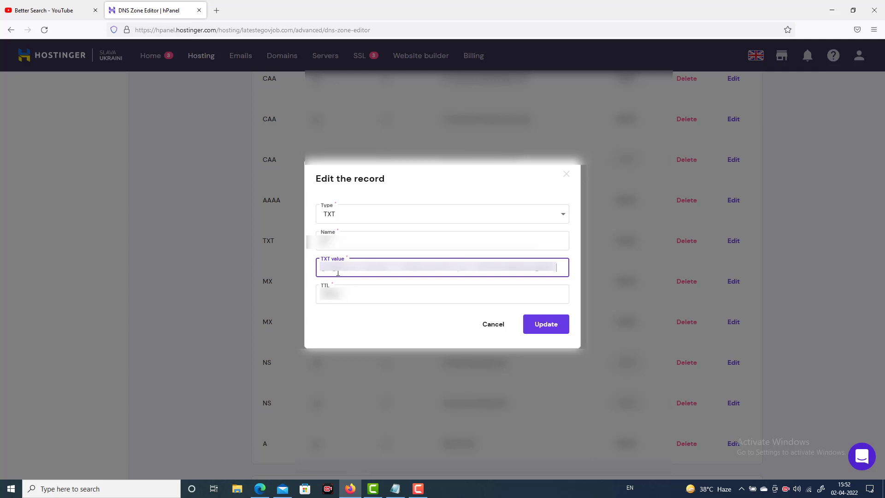
pyautogui.click(545, 326)
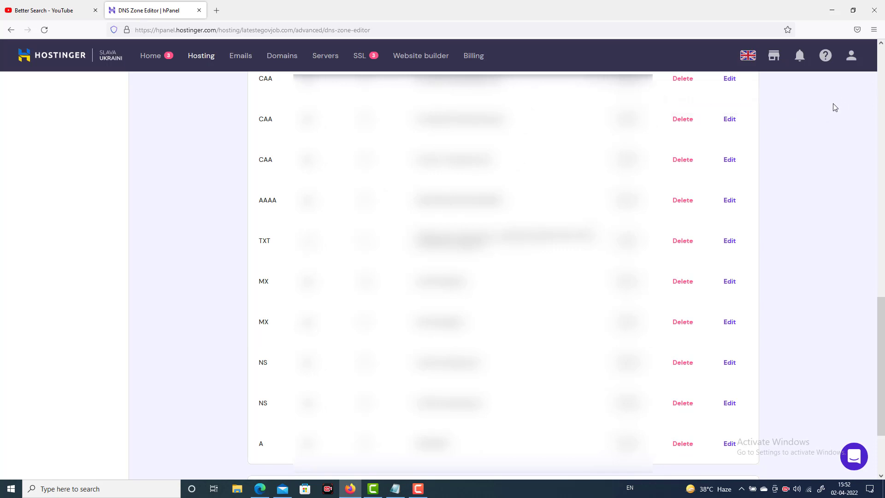
# Switch back to Search Console in Edge and retry verifying latestegovjob.com with the updated DNS record.
pyautogui.scroll(4, 766, 164)
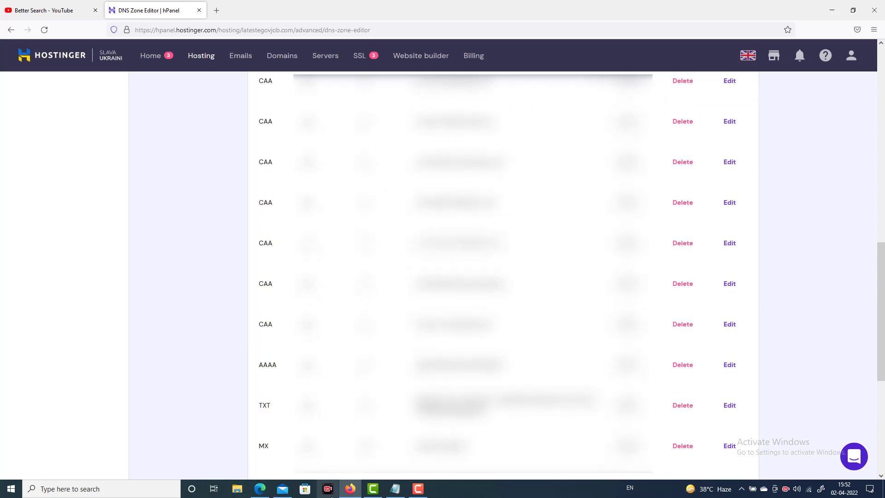
pyautogui.click(259, 488)
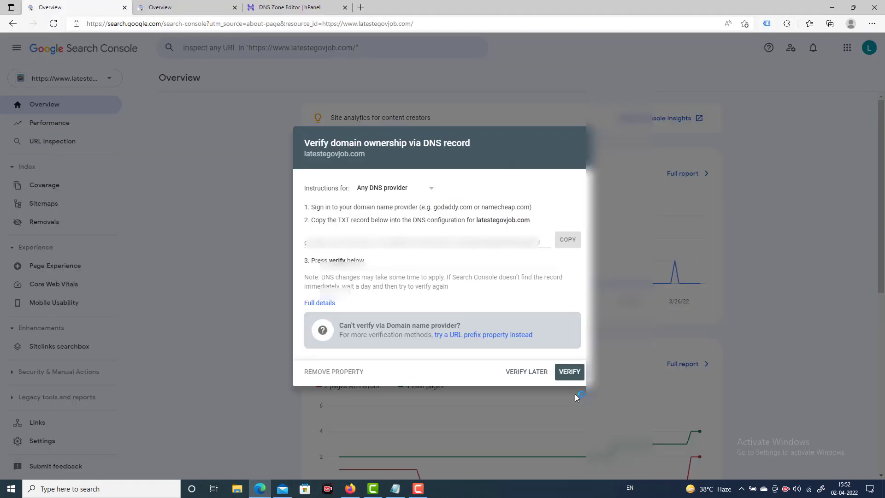
pyautogui.click(572, 374)
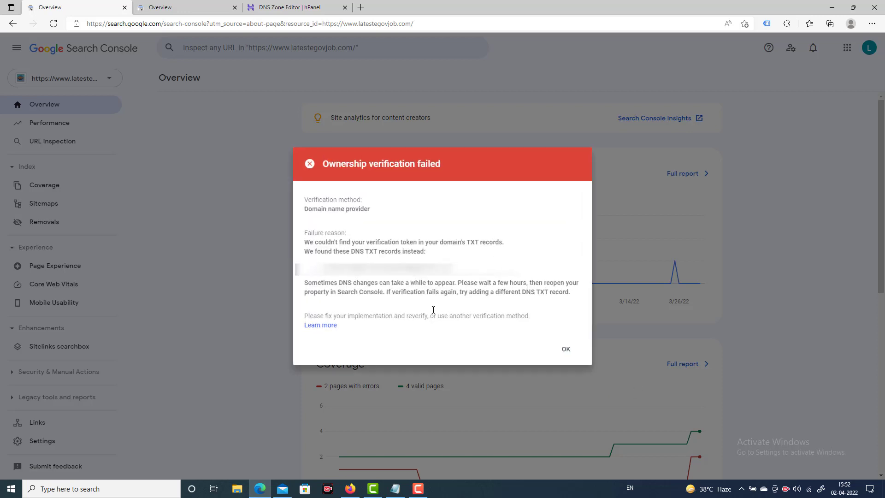
# Dismiss the ownership verification result and switch to Hostinger's DNS Zone Editor in Firefox to review the domain's DNS records.
pyautogui.click(566, 351)
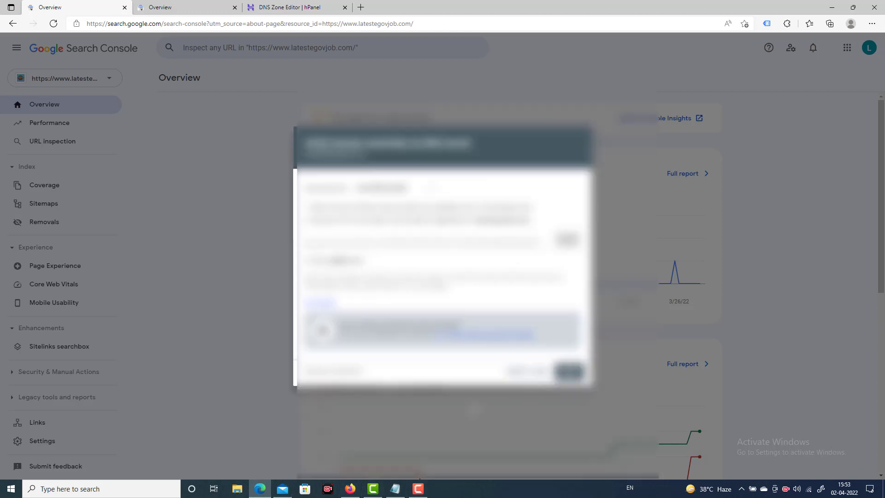
pyautogui.click(350, 488)
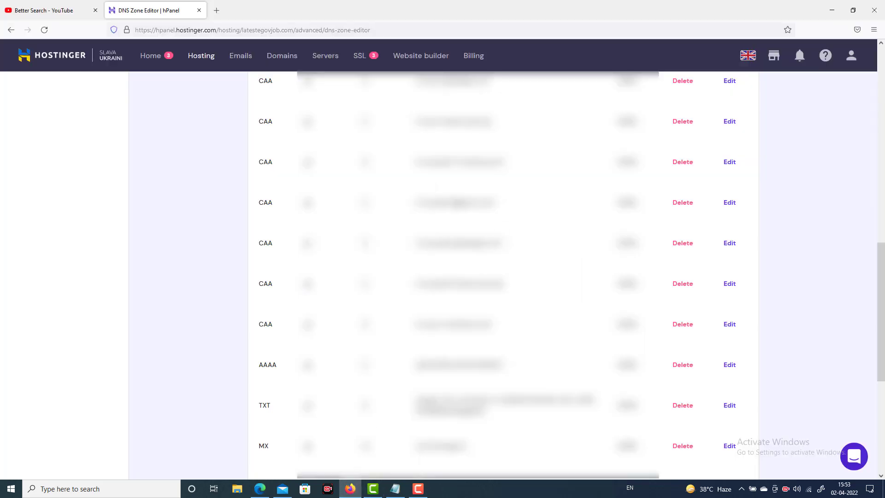
pyautogui.scroll(10, 386, 412)
pyautogui.scroll(3, 413, 236)
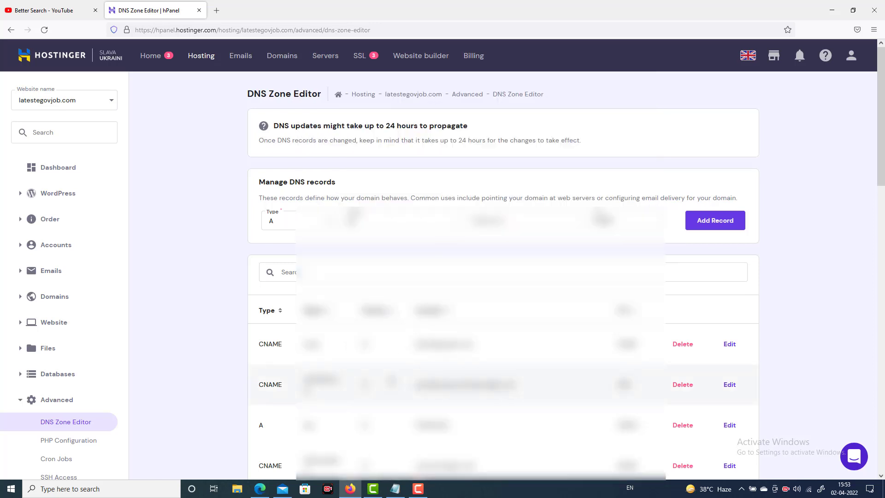
# Switch back to Search Console in Edge, recheck ownership of the unverified latestegovjob.com domain property, and go to that property.
pyautogui.click(259, 489)
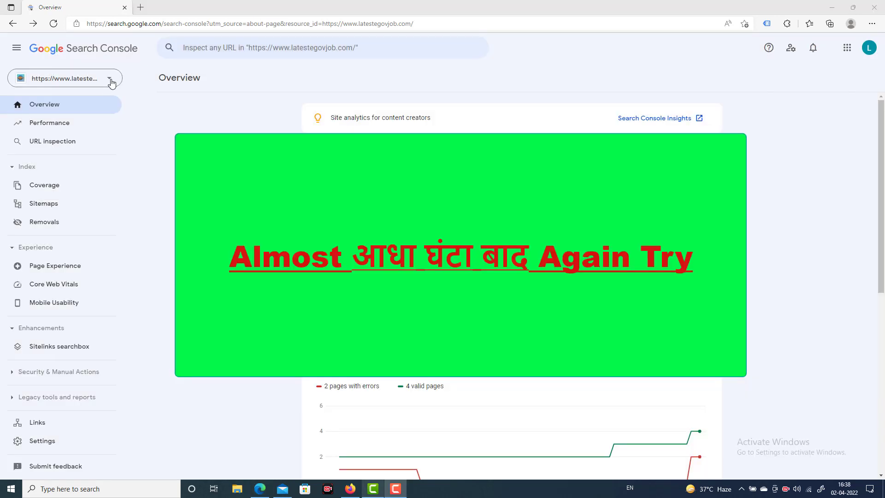
pyautogui.click(109, 79)
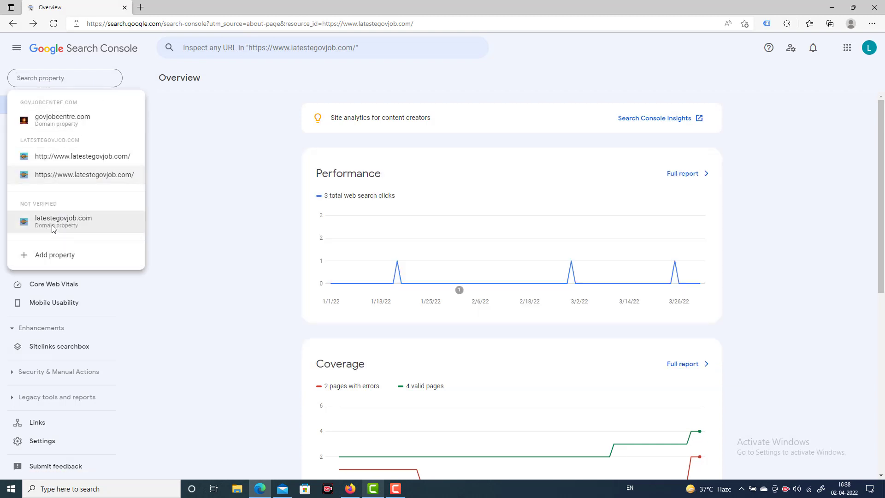
pyautogui.click(52, 224)
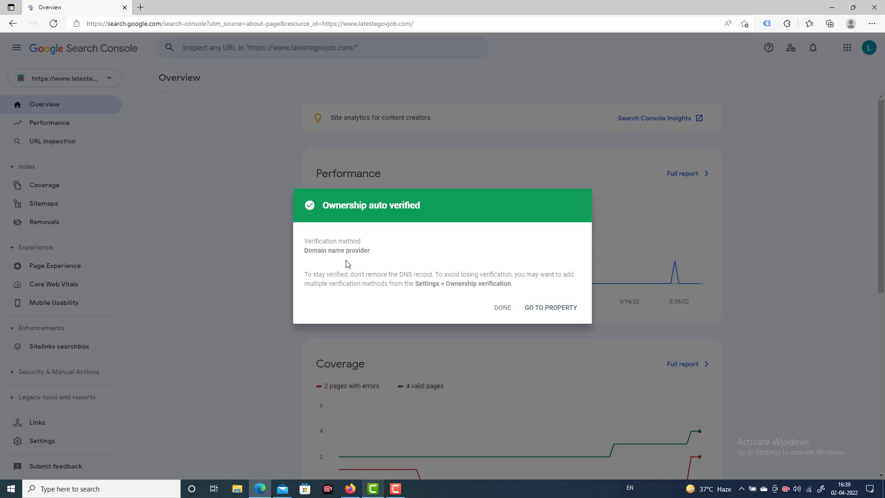
pyautogui.click(547, 312)
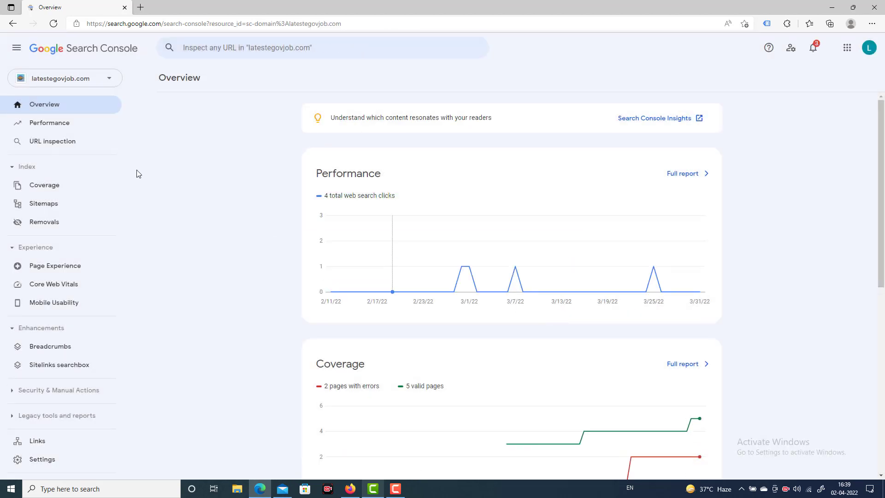
# Select the latestegovjob.com domain property among the listed properties and look through its Performance, Coverage and Experience overview.
pyautogui.click(110, 82)
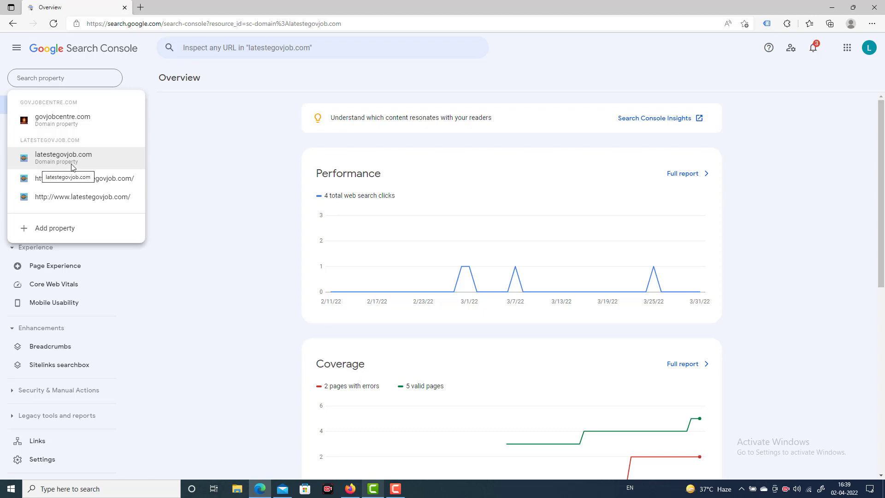
pyautogui.click(61, 159)
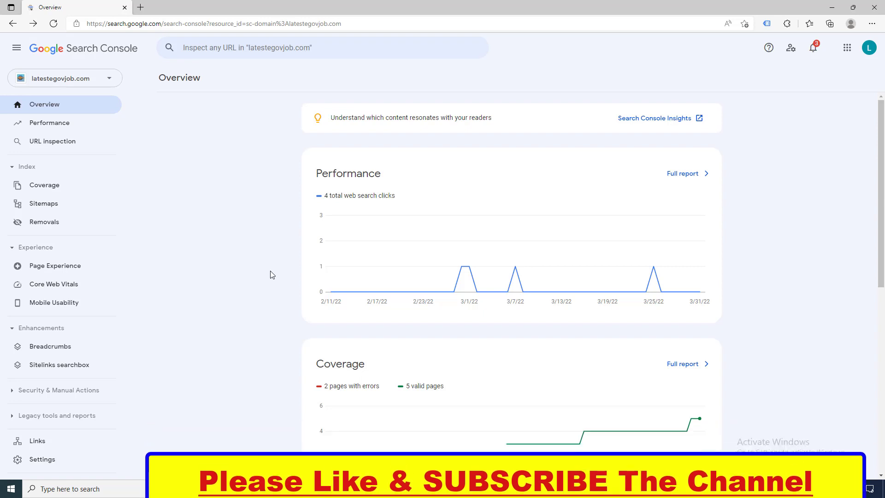
pyautogui.scroll(-1, 404, 305)
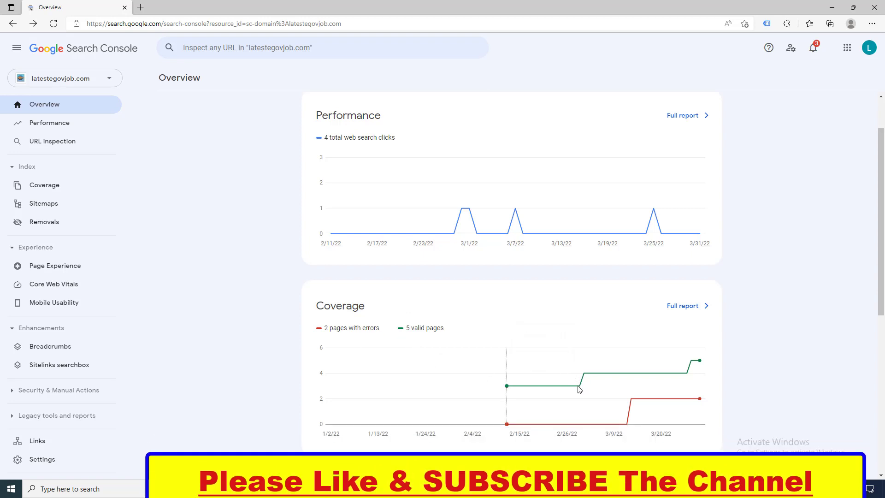
pyautogui.scroll(-4, 489, 354)
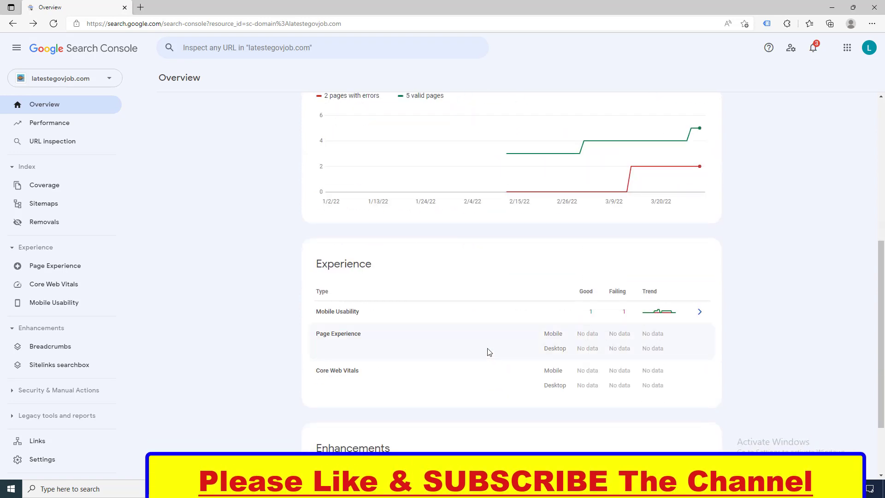
pyautogui.scroll(5, 489, 352)
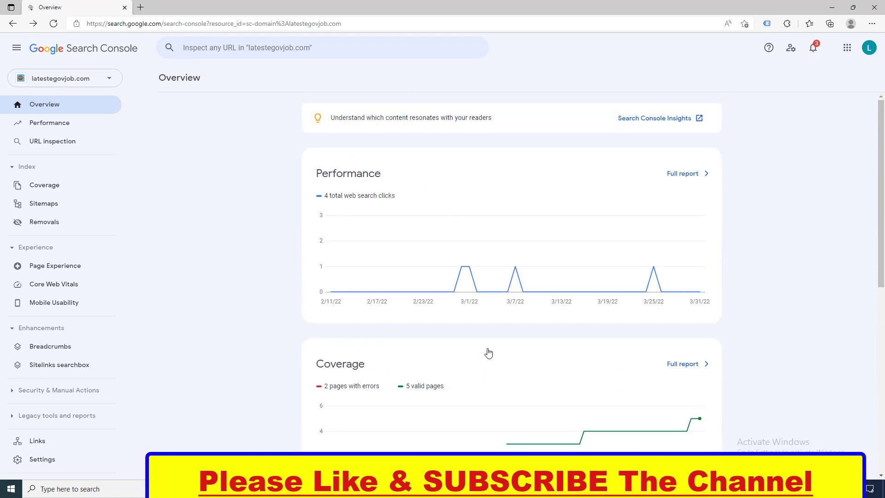